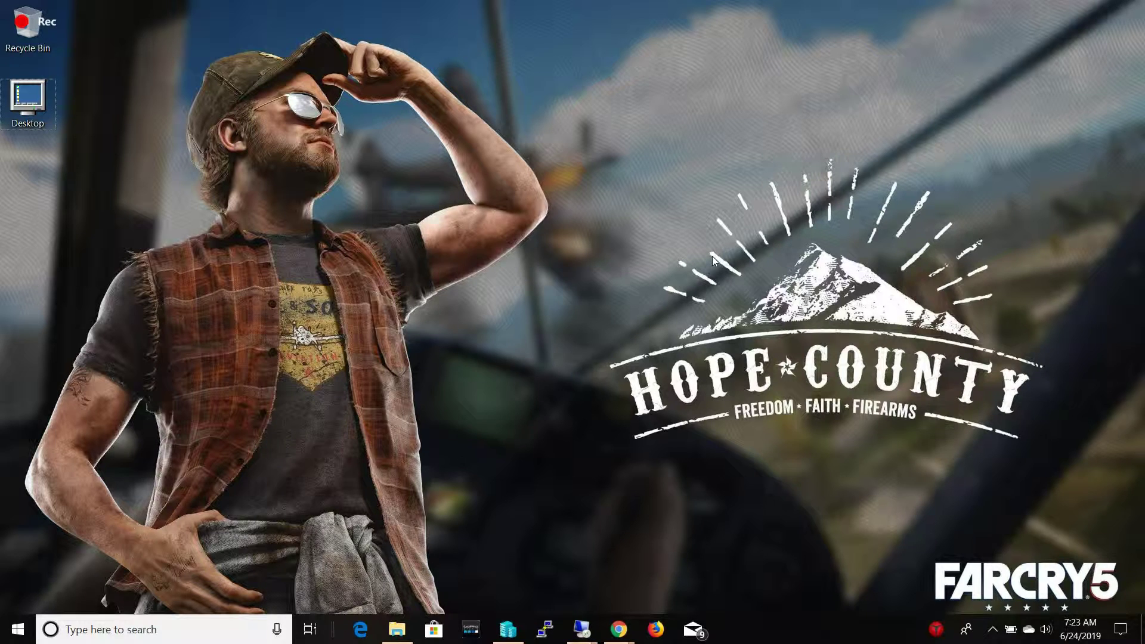
Bring up the Srv2K16DB Remote Desktop session showing This PC in File Explorer
{"action": "mouse_move", "coordinate": [583, 640]}
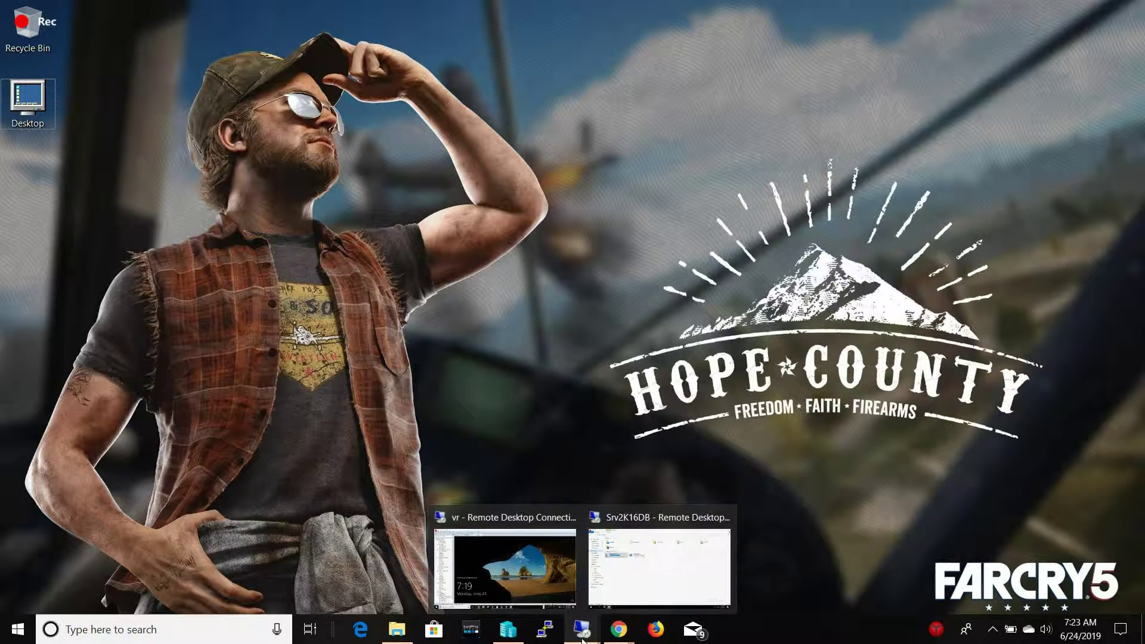
{"action": "left_click", "coordinate": [623, 604]}
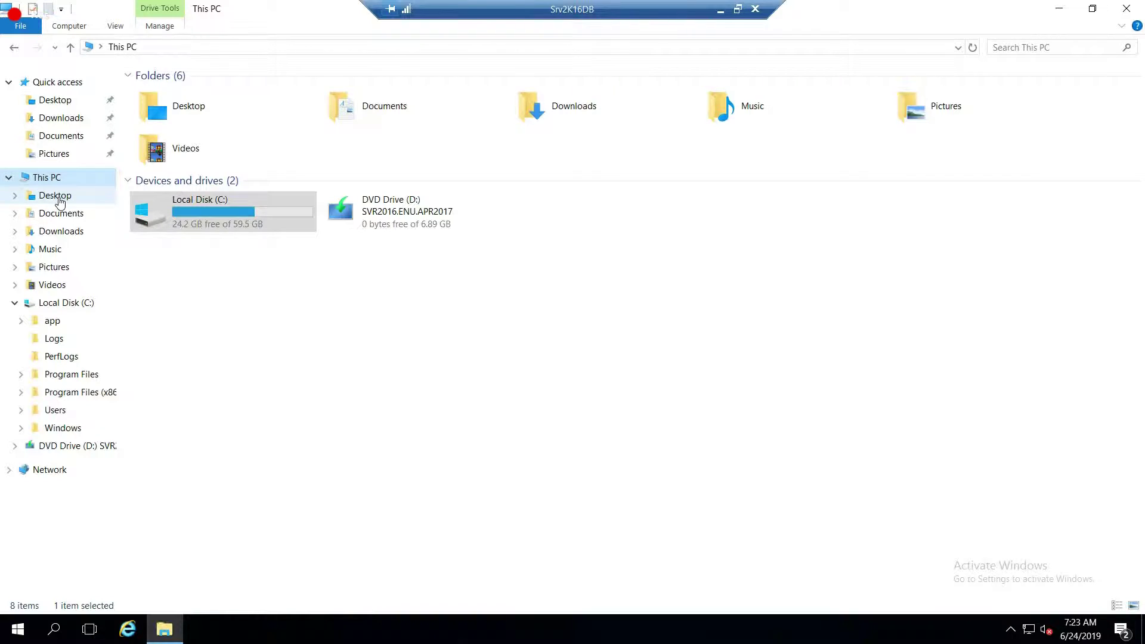
Open the Advanced tab of System Properties via This PC's Properties page
{"action": "right_click", "coordinate": [44, 177]}
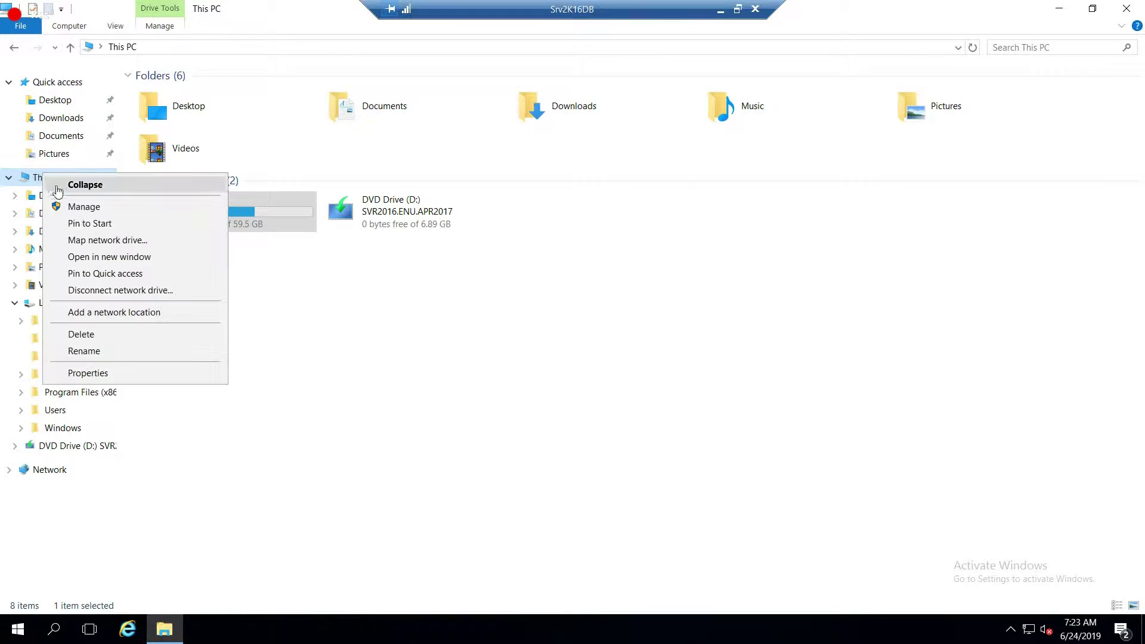
{"action": "left_click", "coordinate": [89, 373]}
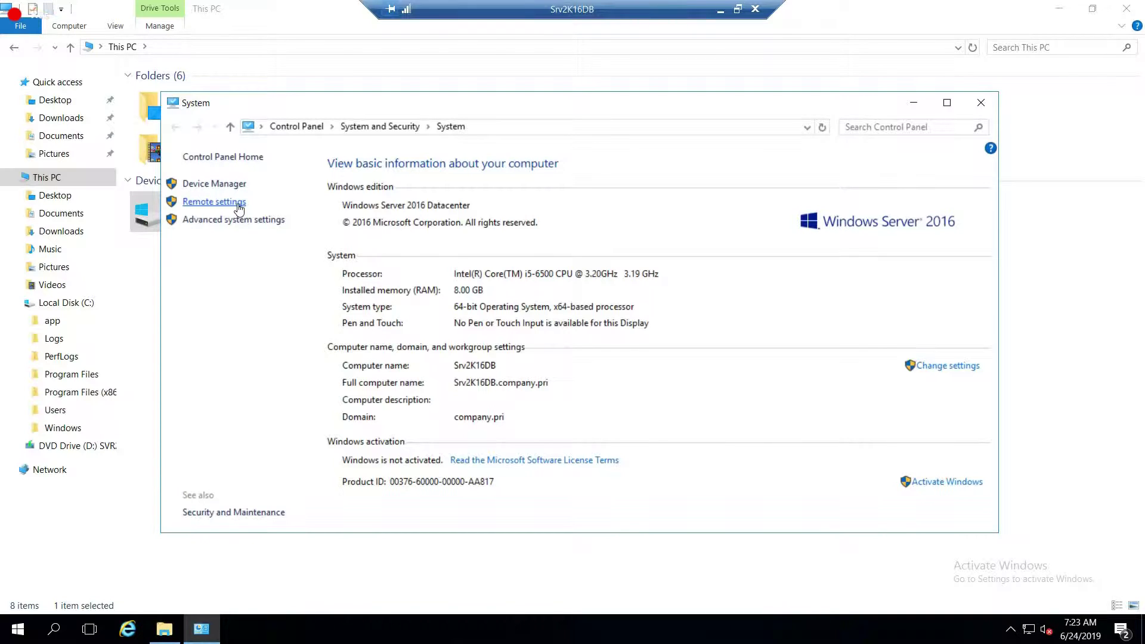
{"action": "left_click", "coordinate": [232, 221]}
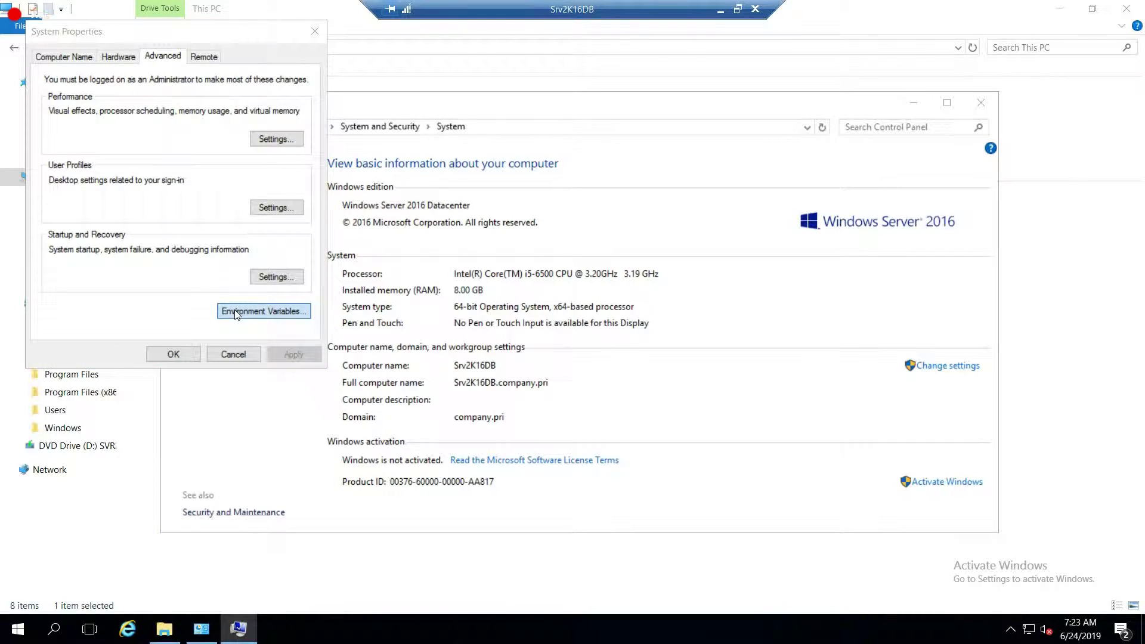
Delete C:\app\Oracle\product\12.1.0\grid\bin from the system Path variable and confirm the dialogs
{"action": "left_click", "coordinate": [235, 313]}
{"action": "double_click", "coordinate": [452, 396]}
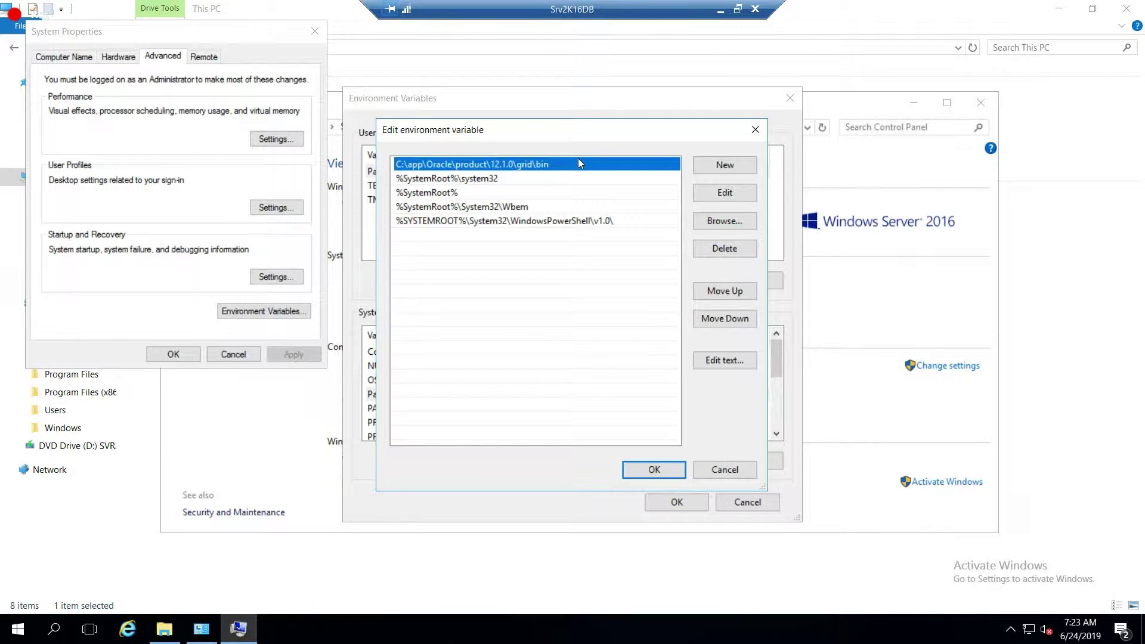
{"action": "left_click", "coordinate": [718, 253]}
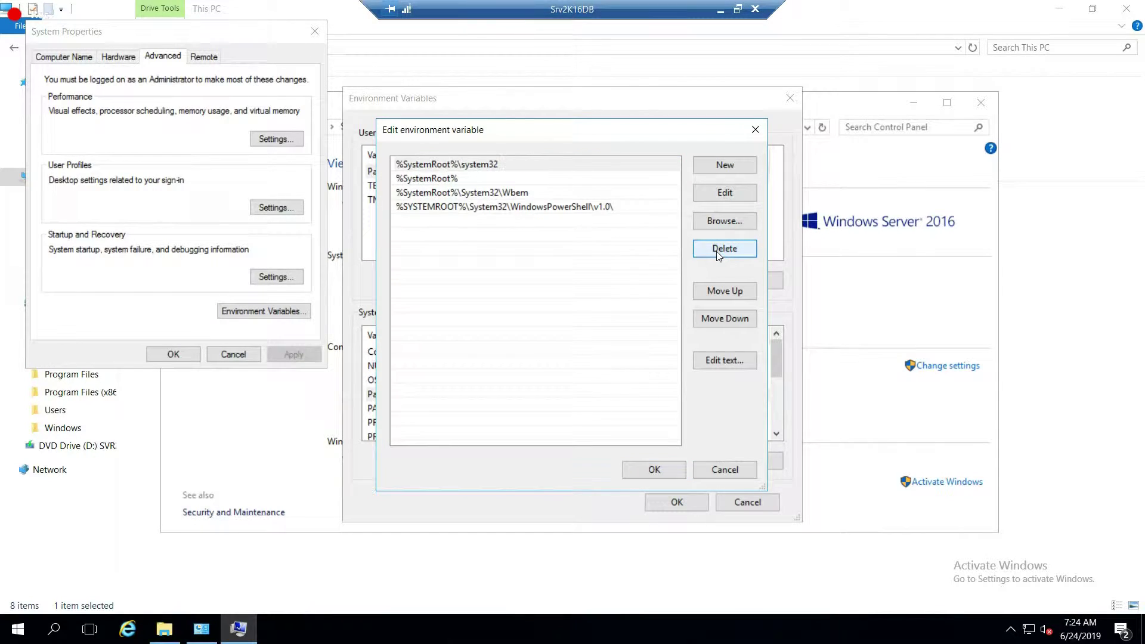
{"action": "left_click", "coordinate": [654, 469]}
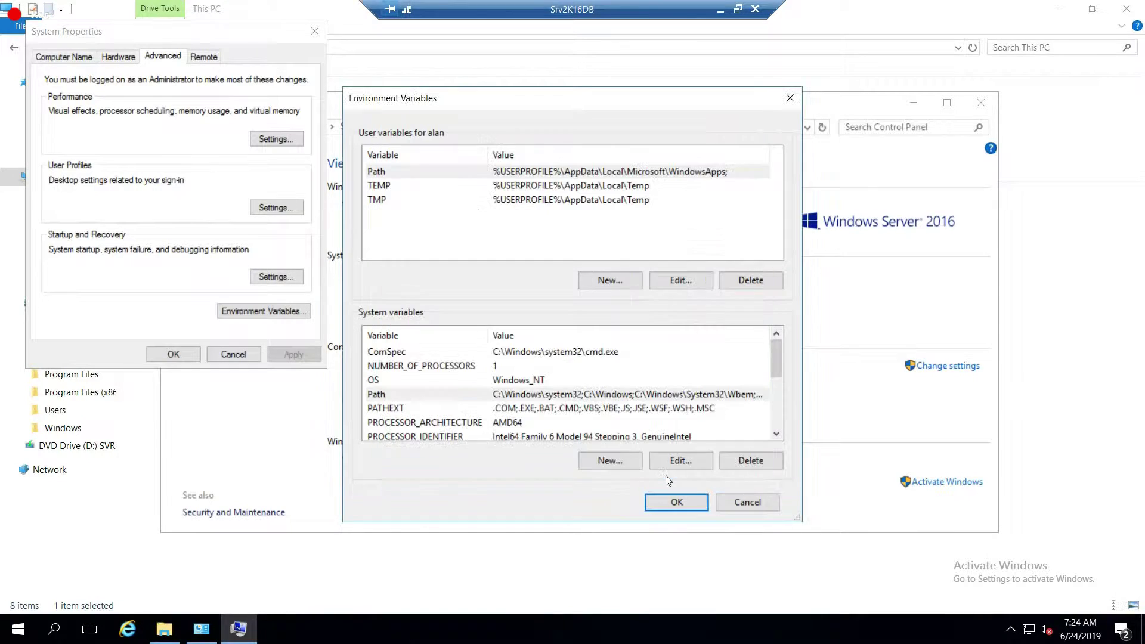
{"action": "left_click", "coordinate": [676, 503]}
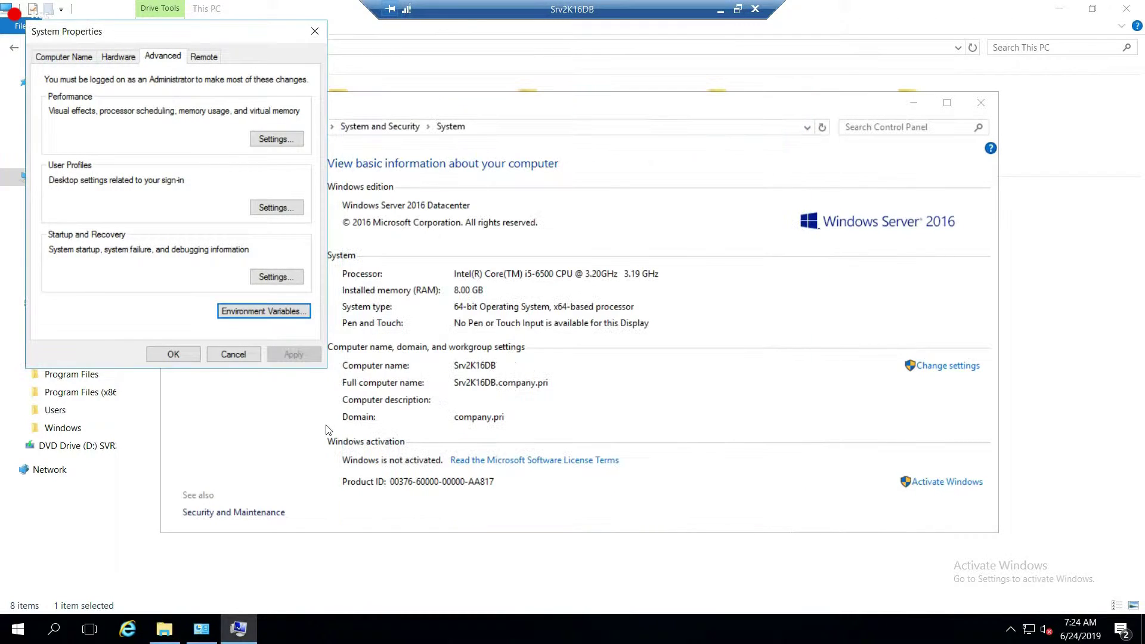
{"action": "left_click", "coordinate": [156, 356]}
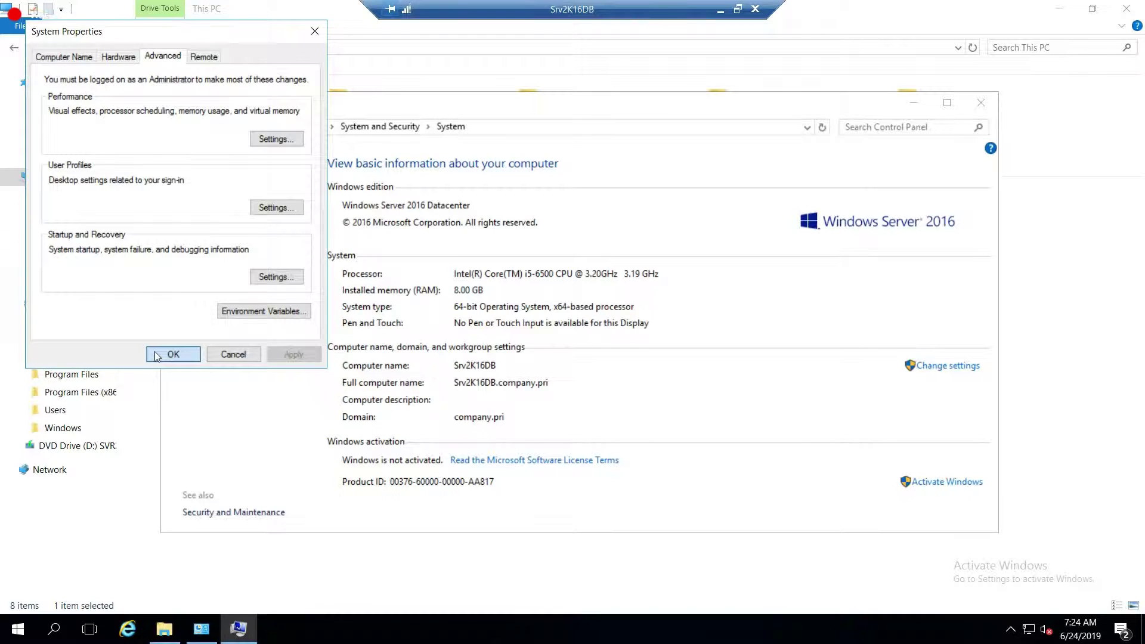
Close System Properties and launch regedit with administrator approval
{"action": "left_click", "coordinate": [157, 356]}
{"action": "key", "text": "super+r"}
{"action": "type", "text": "r"}
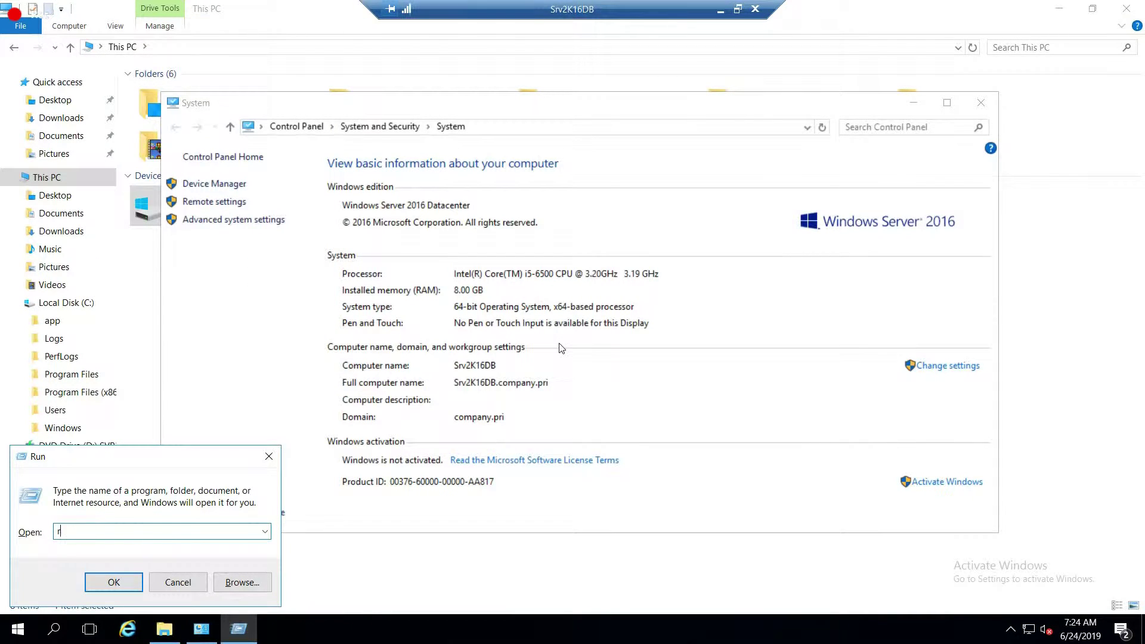
{"action": "type", "text": "egedit"}
{"action": "key", "text": "Return"}
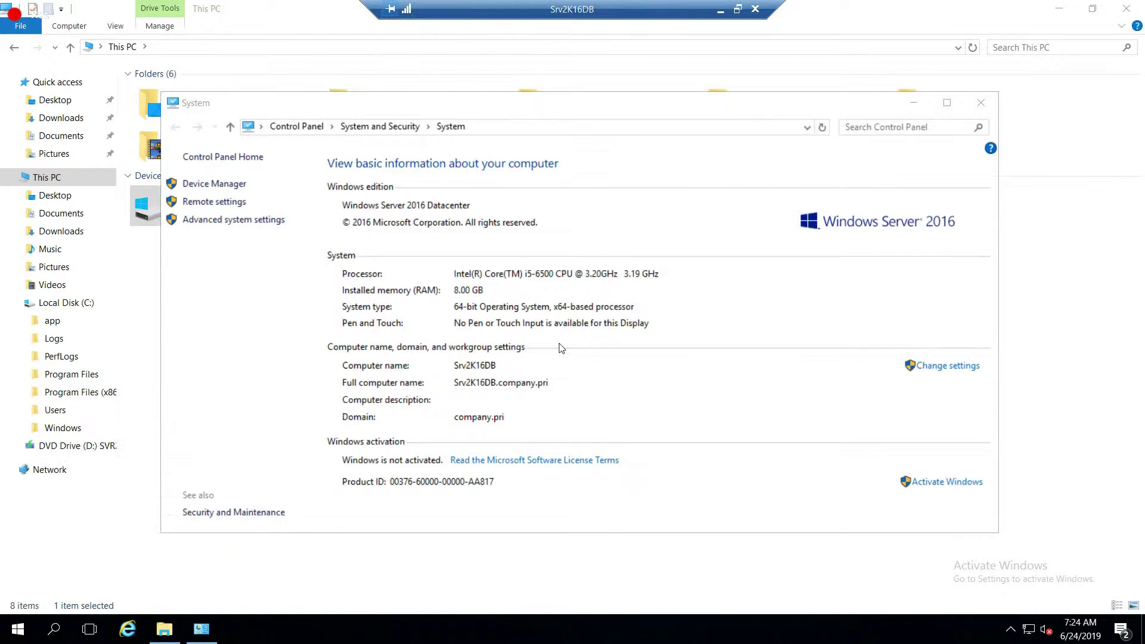
{"action": "left_click", "coordinate": [435, 406]}
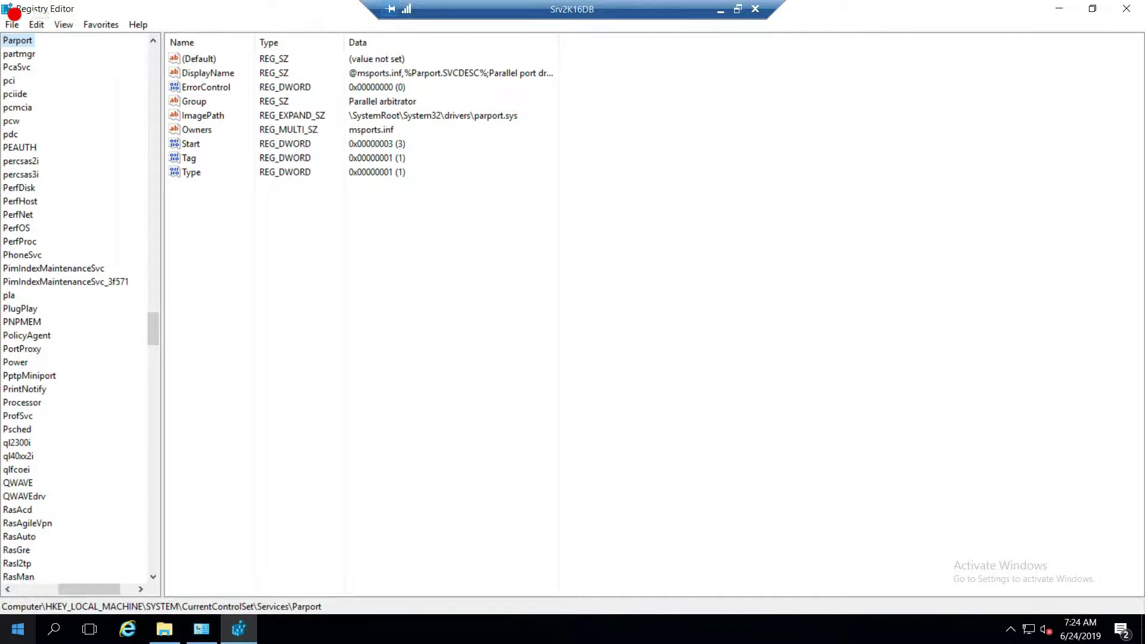
Delete the ORACLE key under HKEY_LOCAL_MACHINE\SOFTWARE
{"action": "left_click", "coordinate": [18, 590]}
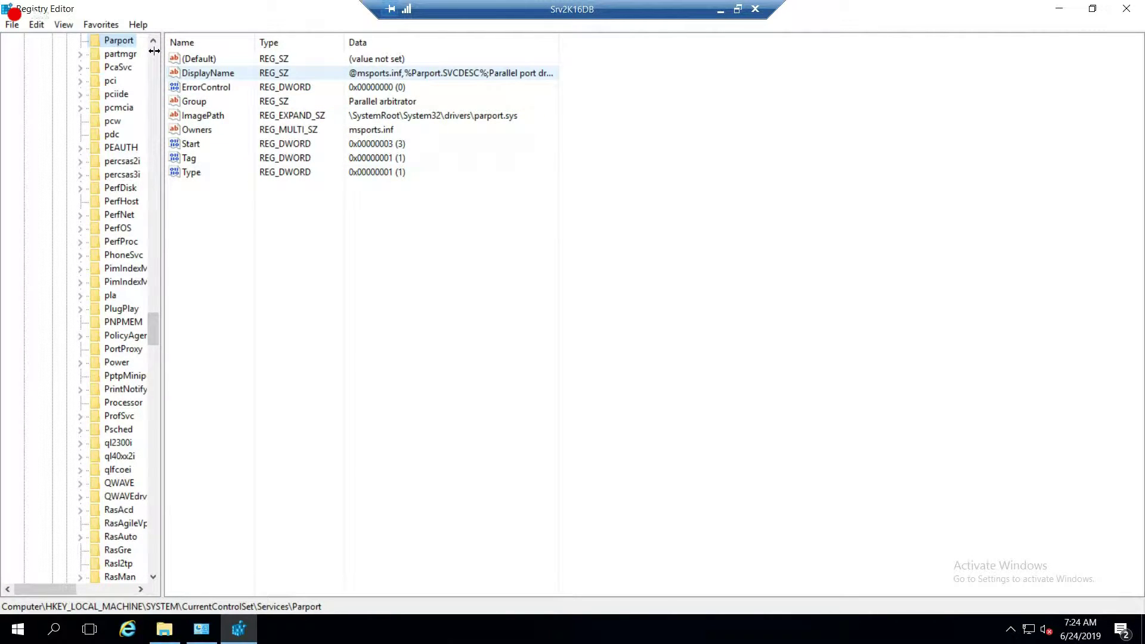
{"action": "key", "text": "Left"}
{"action": "key", "text": "Left"}
{"action": "key", "text": "Left"}
{"action": "key", "text": "Left"}
{"action": "key", "text": "Left"}
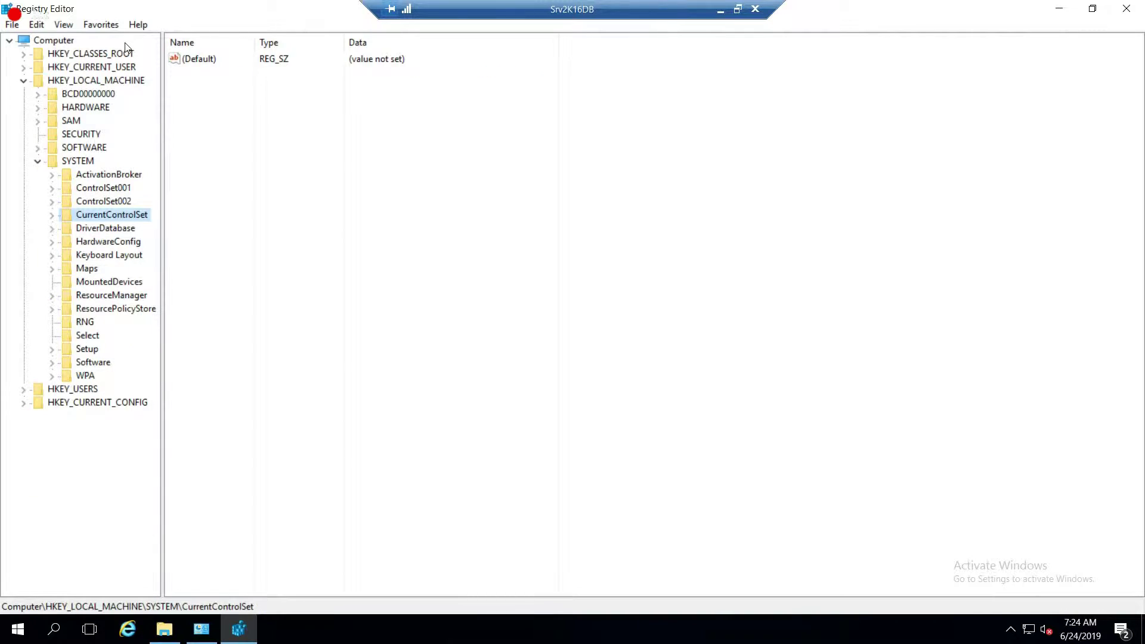
{"action": "key", "text": "Left"}
{"action": "key", "text": "Up"}
{"action": "key", "text": "Right"}
{"action": "key", "text": "Right"}
{"action": "key", "text": "Down"}
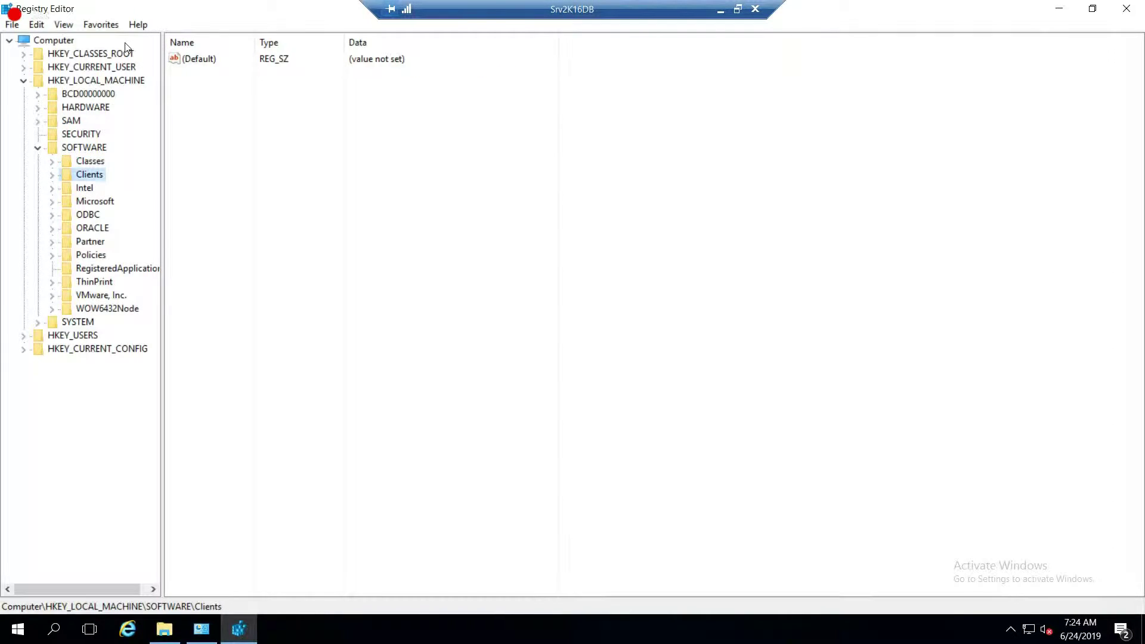
{"action": "key", "text": "Down"}
{"action": "key", "text": "Down"}
{"action": "key", "text": "Down"}
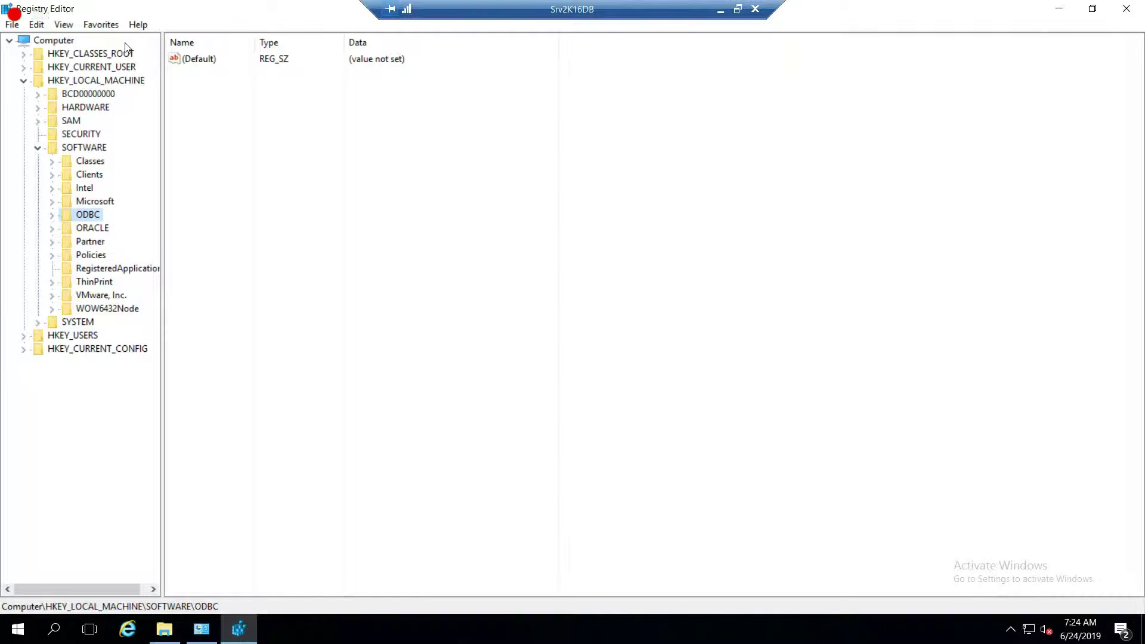
{"action": "key", "text": "Down"}
{"action": "right_click", "coordinate": [104, 231]}
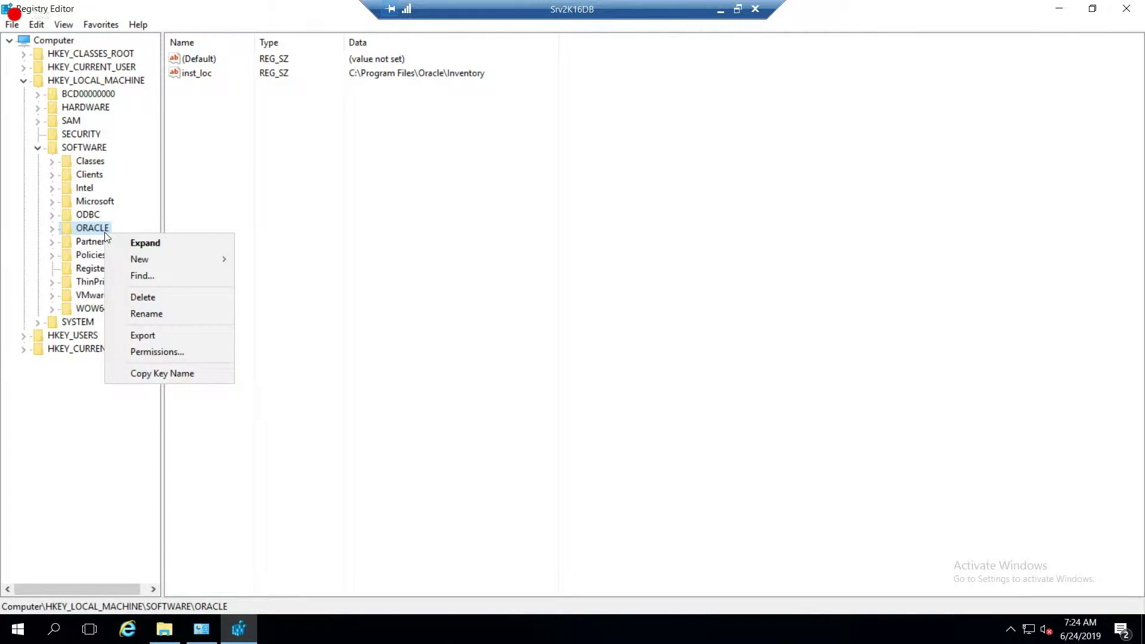
{"action": "left_click", "coordinate": [135, 301]}
{"action": "left_click", "coordinate": [661, 313]}
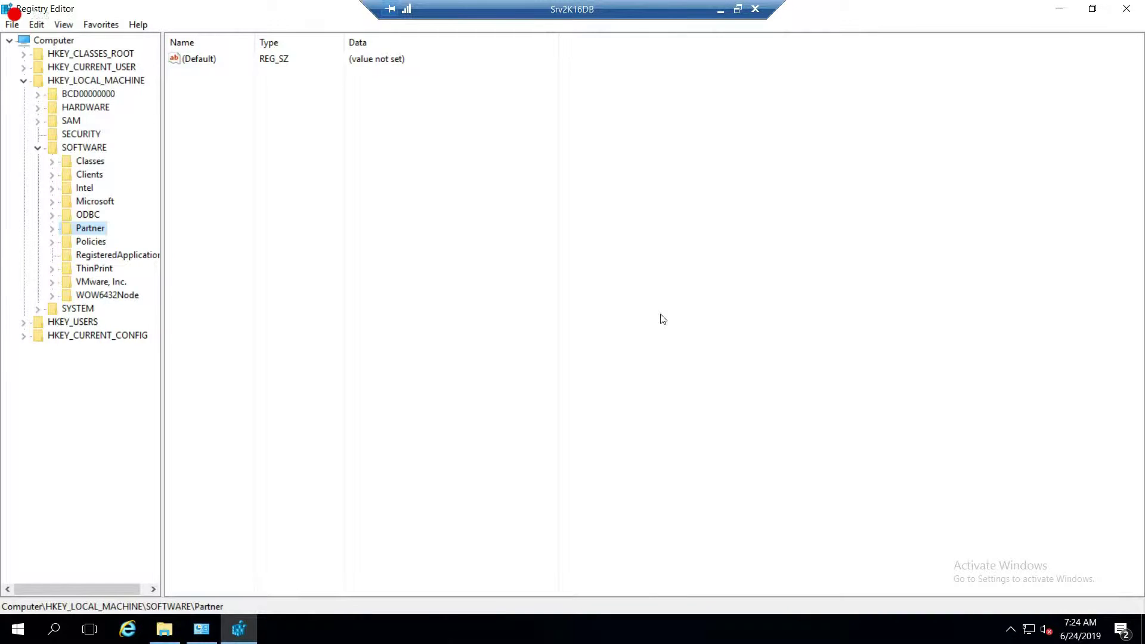
Delete the OracleRemExecServiceV2 key and subkeys under SYSTEM\CurrentControlSet\Services
{"action": "left_click", "coordinate": [38, 308]}
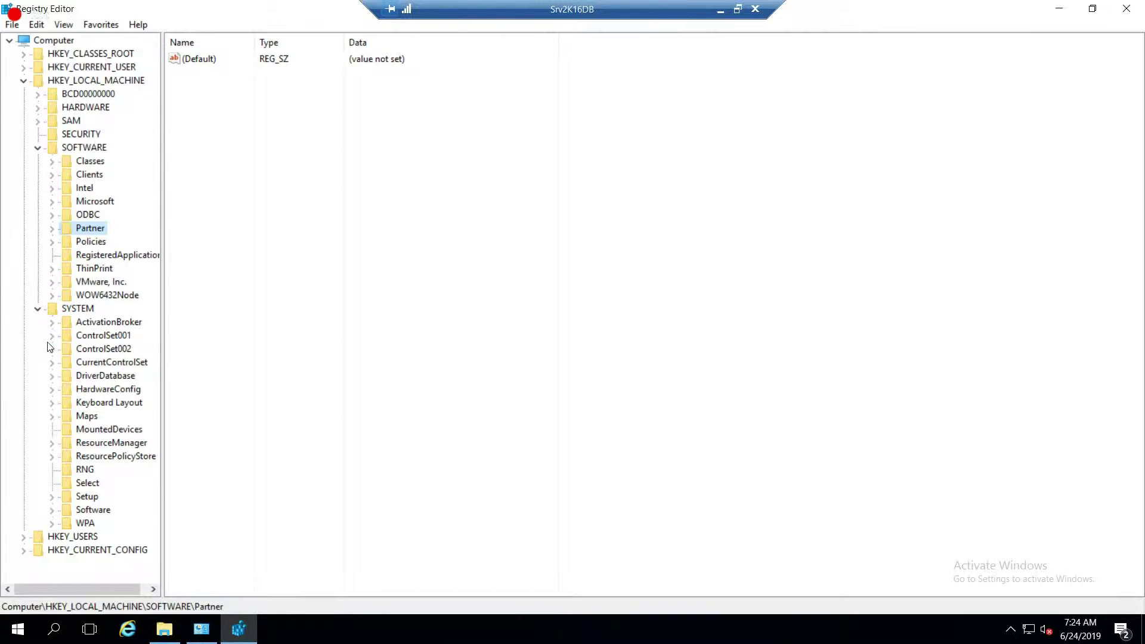
{"action": "left_click", "coordinate": [52, 362]}
{"action": "left_click", "coordinate": [93, 430]}
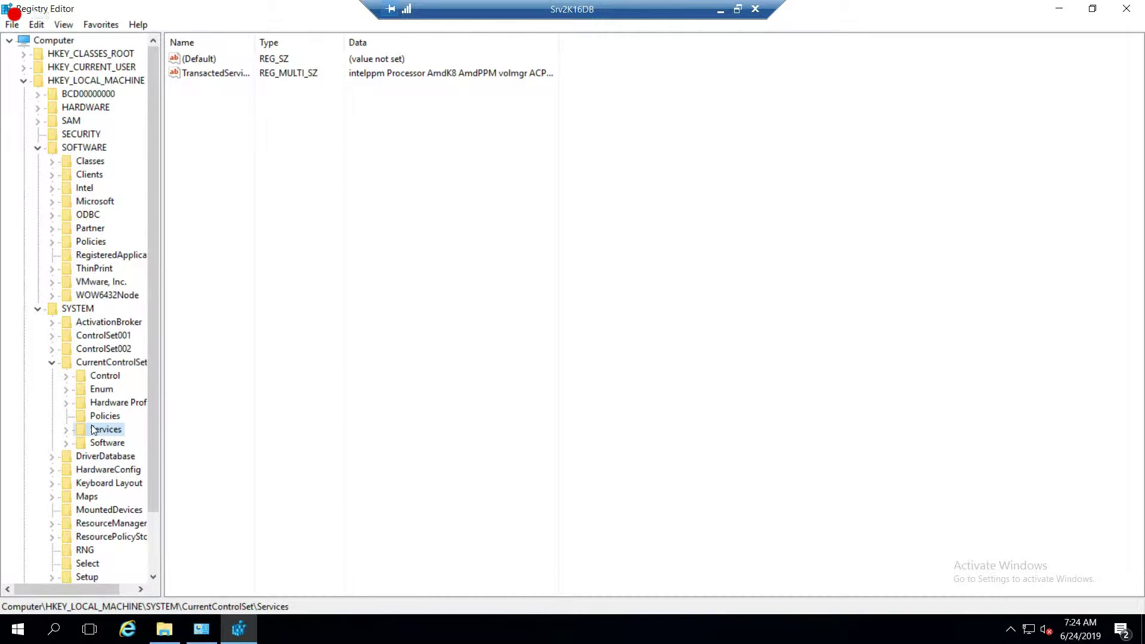
{"action": "double_click", "coordinate": [93, 430]}
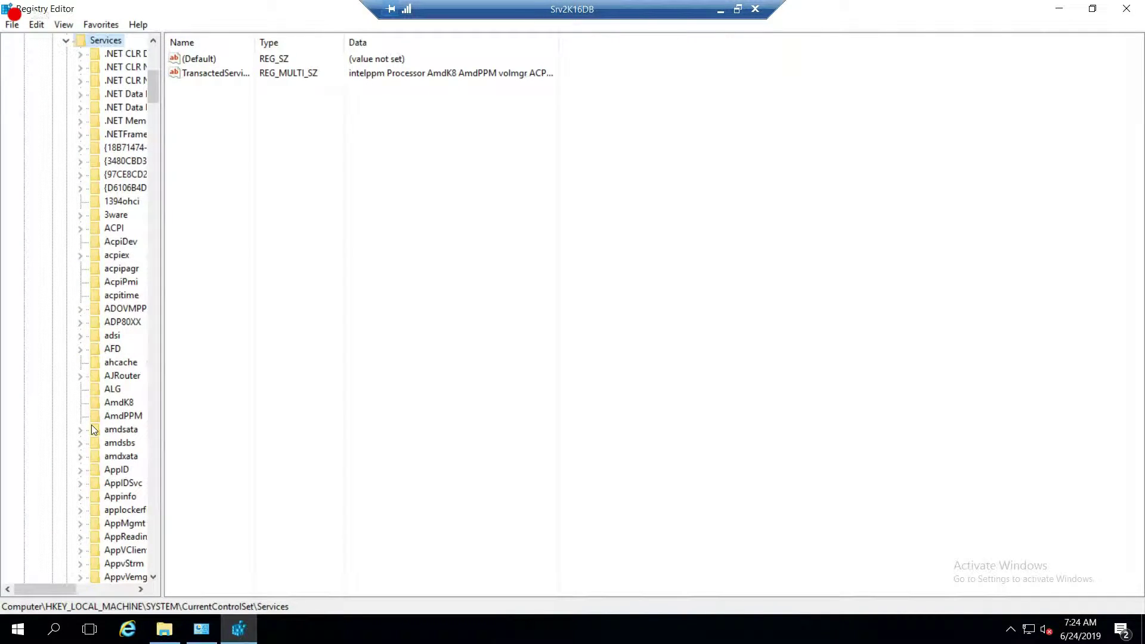
{"action": "left_click", "coordinate": [106, 412]}
{"action": "key", "text": "o"}
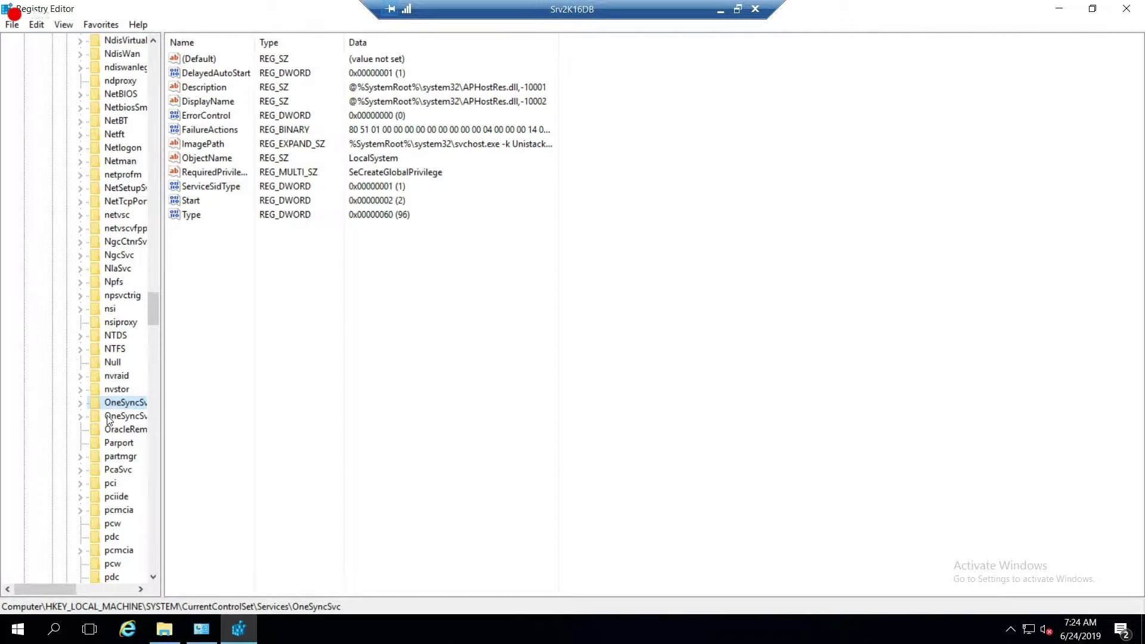
{"action": "scroll", "coordinate": [106, 417], "scroll_direction": "down", "scroll_amount": 2}
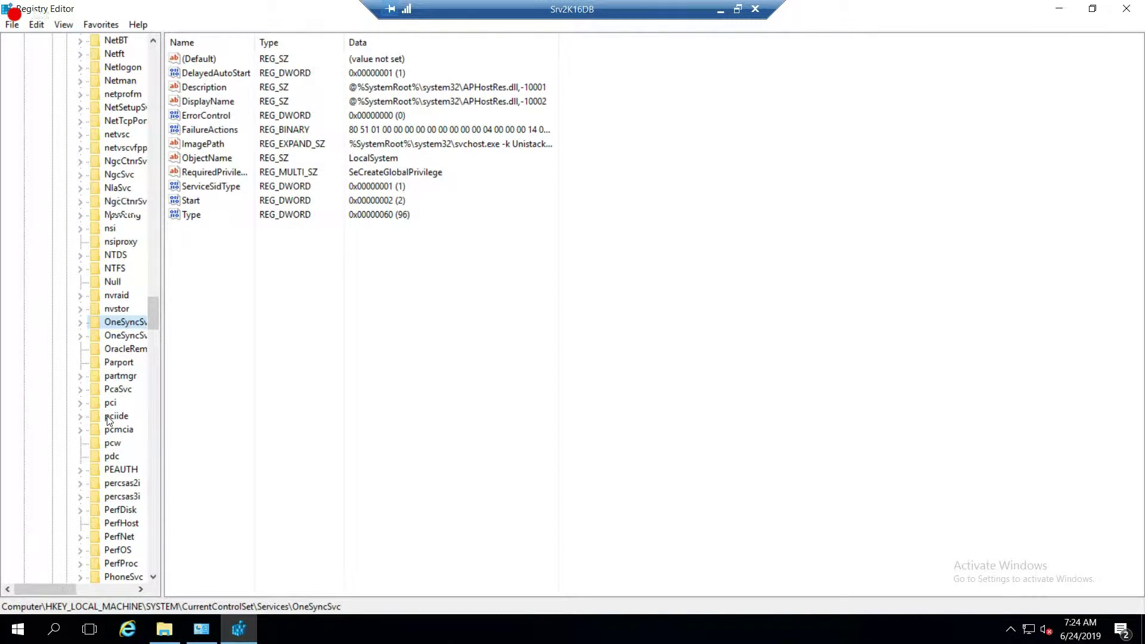
{"action": "left_click", "coordinate": [124, 352]}
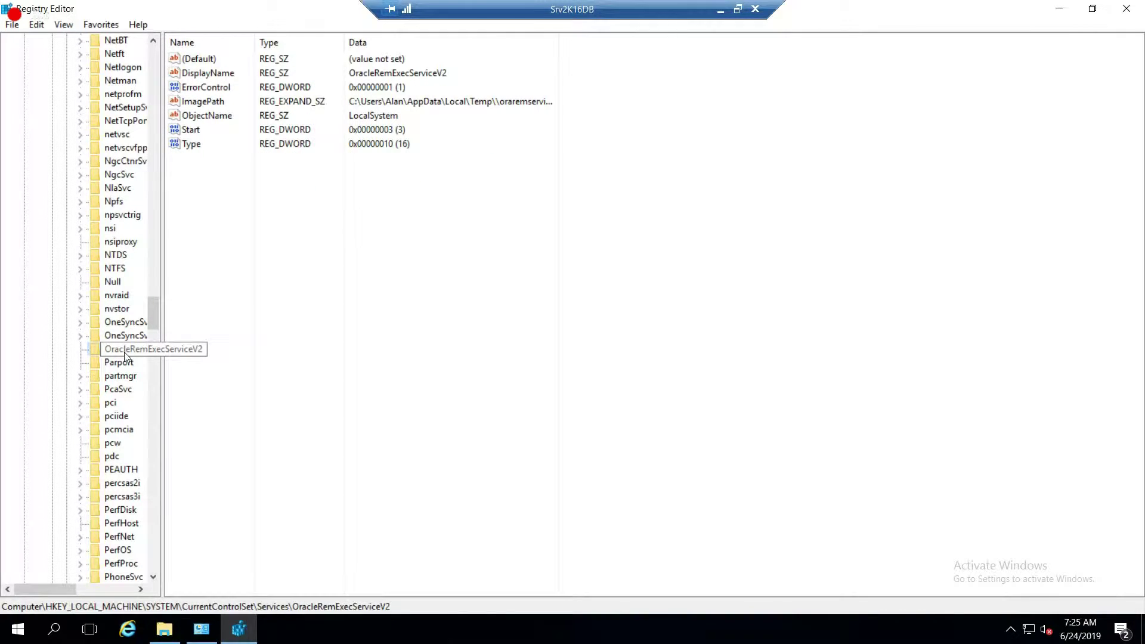
{"action": "right_click", "coordinate": [124, 352]}
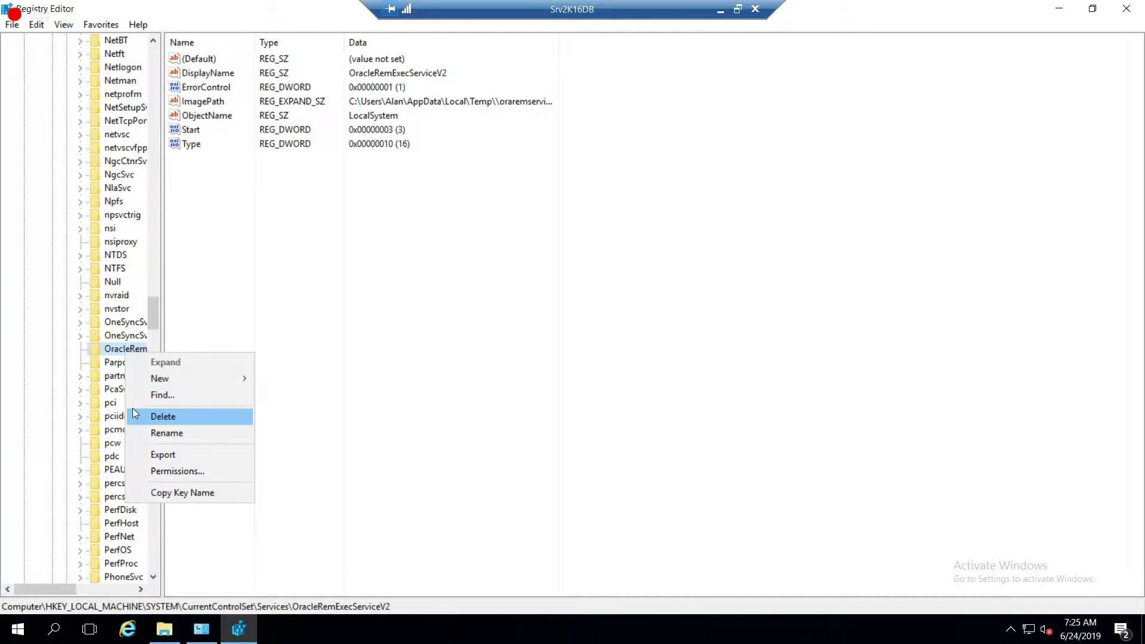
{"action": "left_click", "coordinate": [134, 414]}
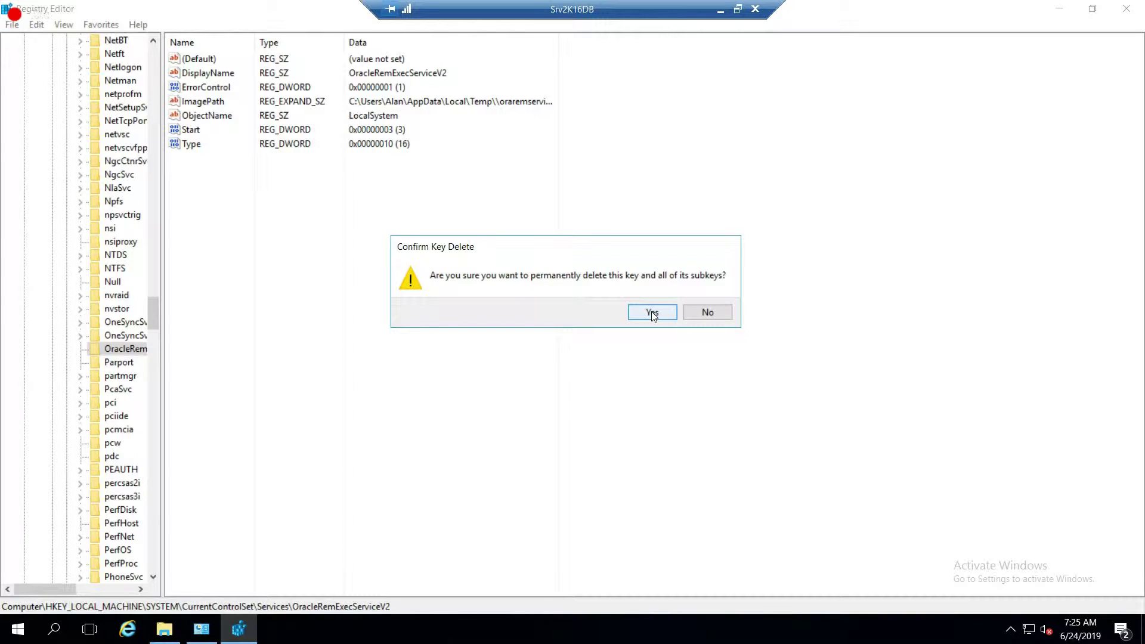
{"action": "left_click", "coordinate": [652, 313]}
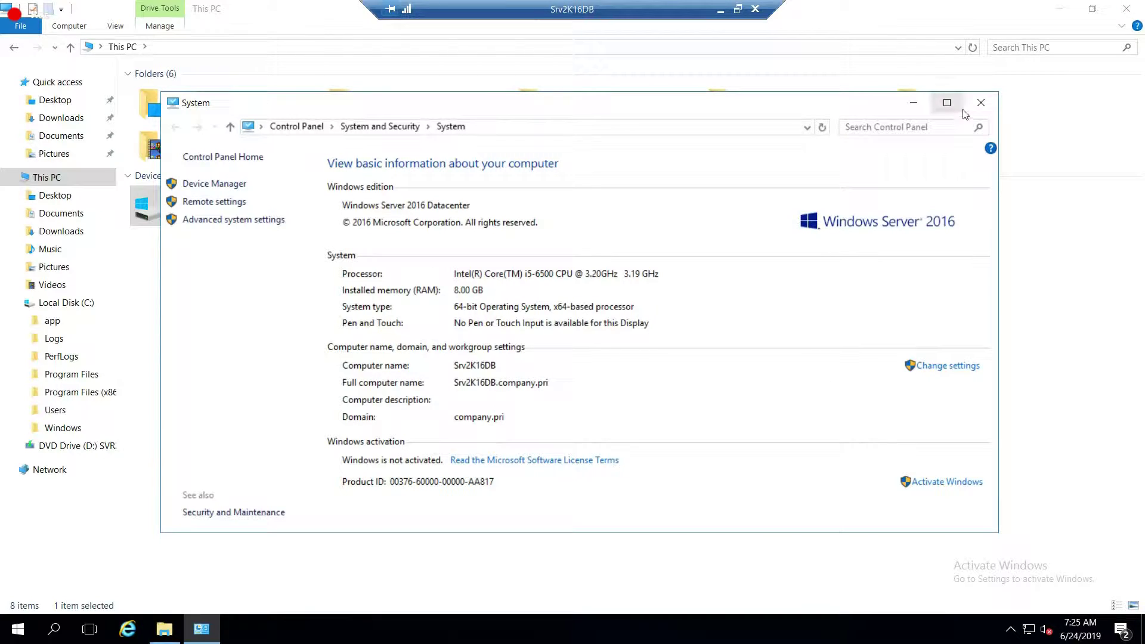
Close the System window and browse File Explorer to C:\app\Oracle
{"action": "left_click", "coordinate": [980, 103]}
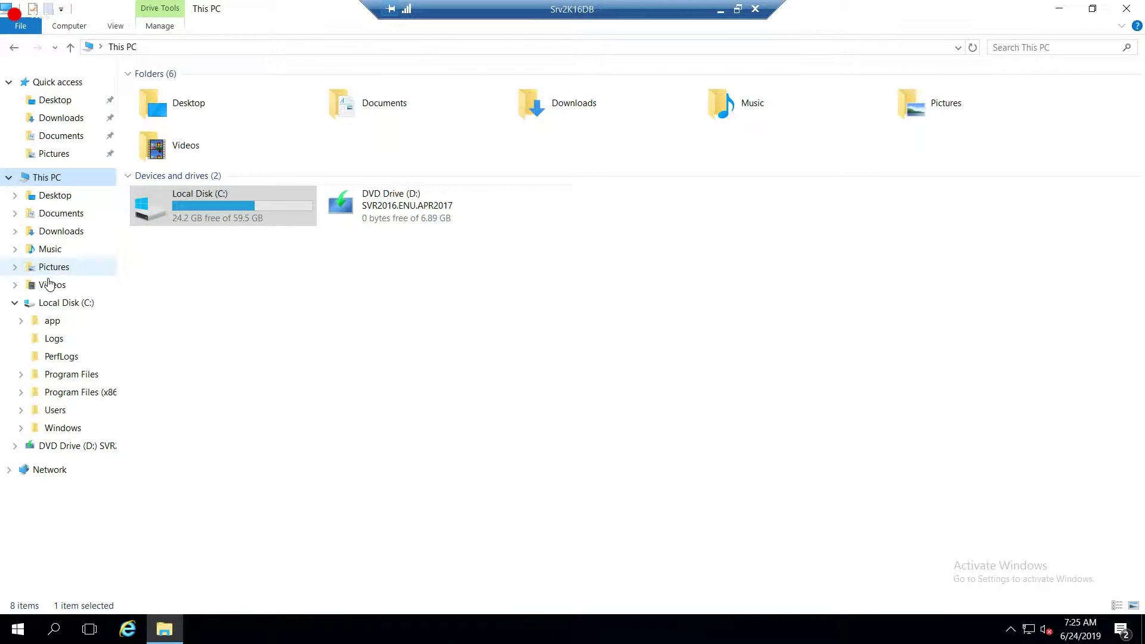
{"action": "left_click", "coordinate": [47, 320]}
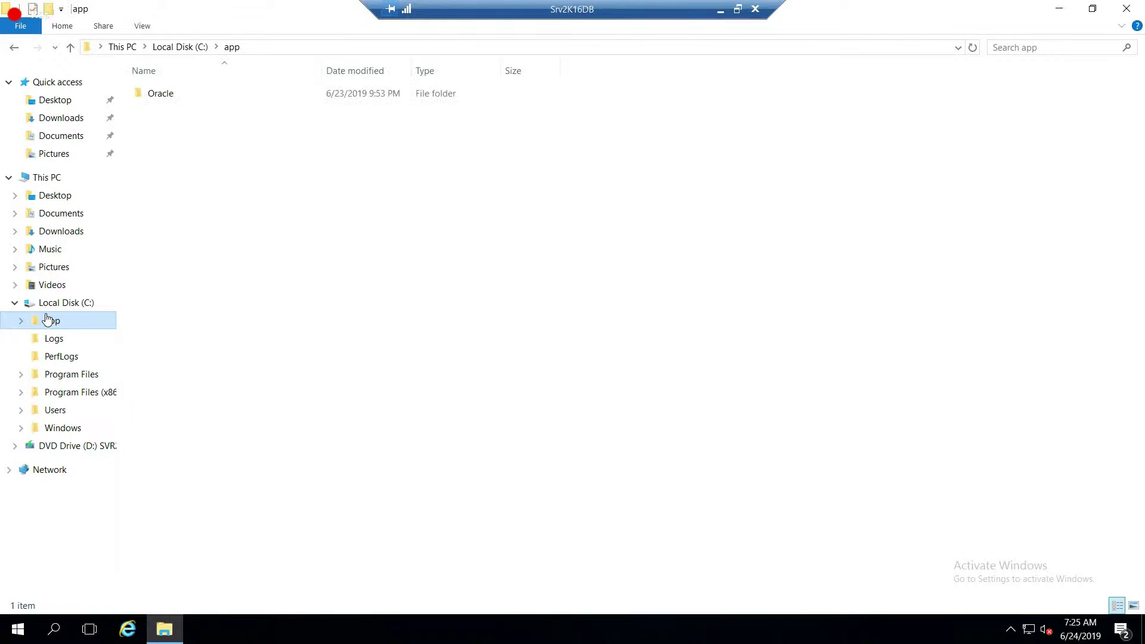
{"action": "left_click", "coordinate": [65, 339]}
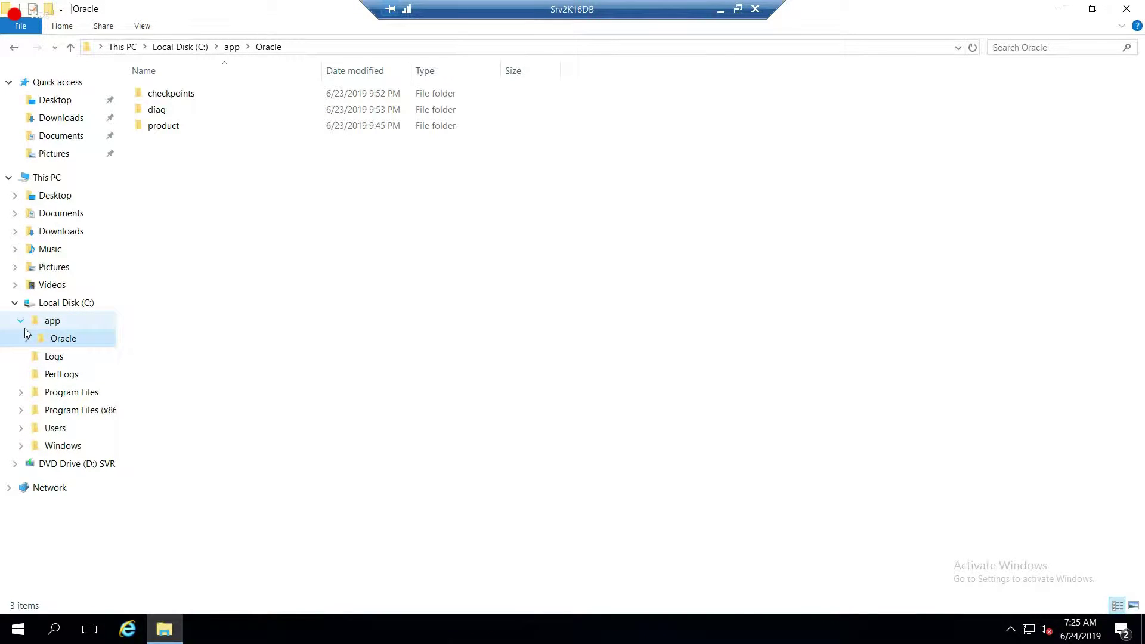
Launch services.msc and maximize the Services console
{"action": "key", "text": "super+r"}
{"action": "type", "text": "servi"}
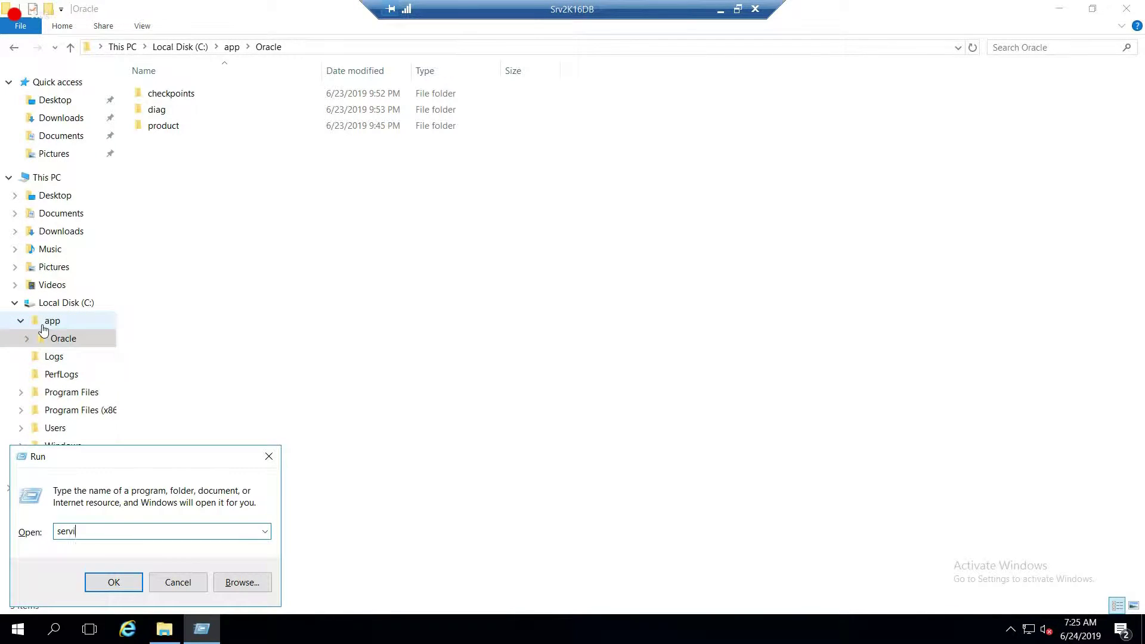
{"action": "type", "text": "ces.ms"}
{"action": "key", "text": "BackSpace"}
{"action": "type", "text": "sc"}
{"action": "key", "text": "Return"}
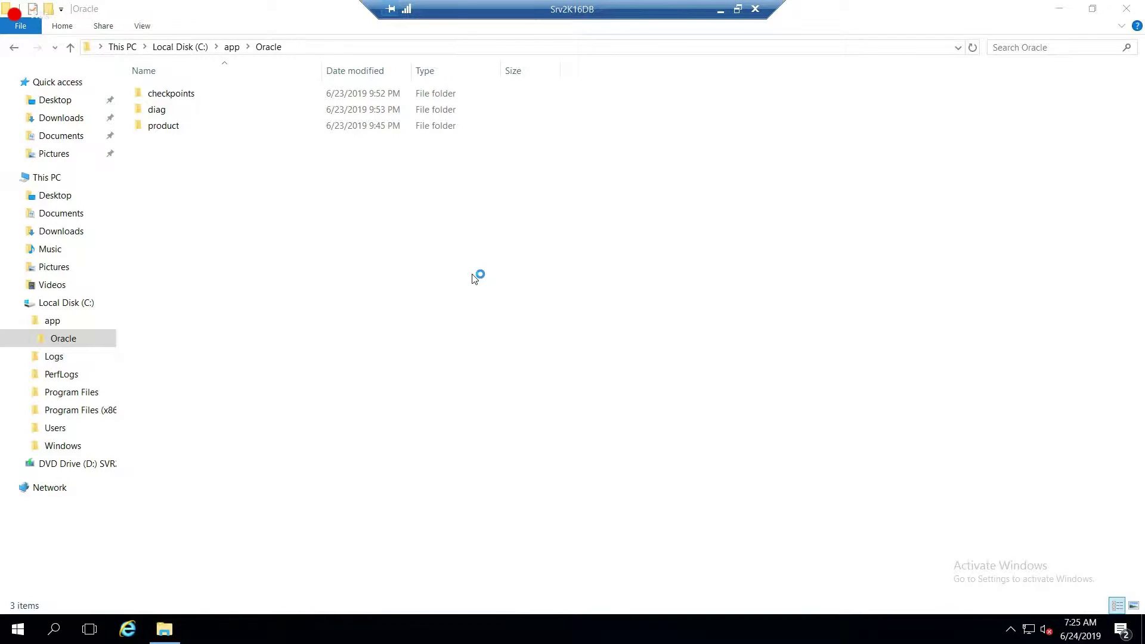
{"action": "double_click", "coordinate": [499, 37]}
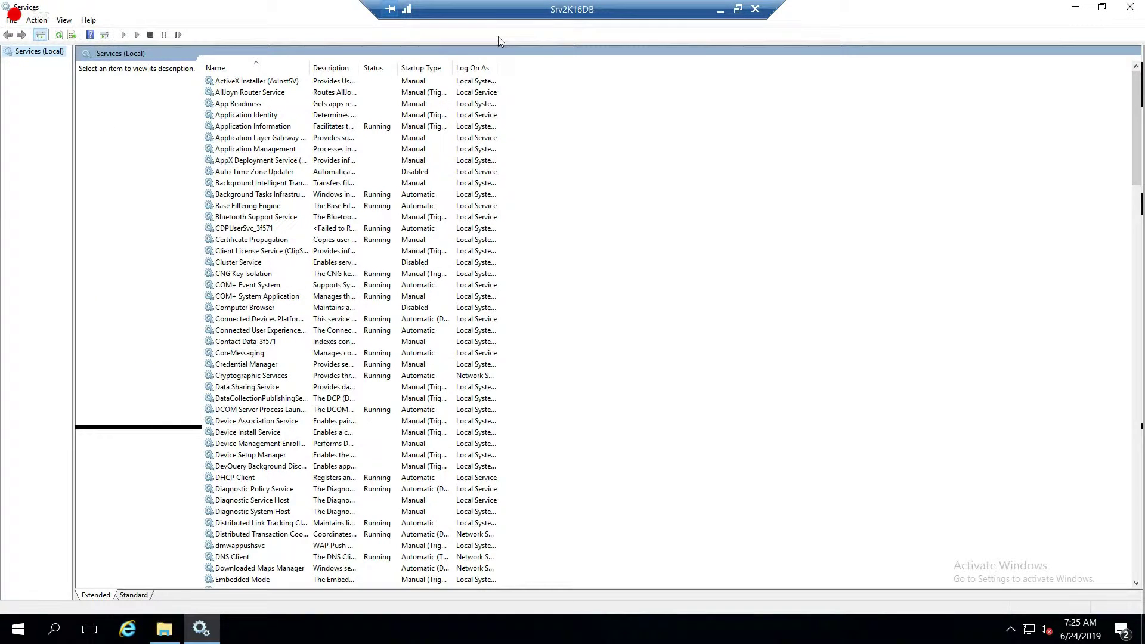
Stop the OracleRemExecServiceV2 service and return to File Explorer
{"action": "left_click", "coordinate": [351, 127]}
{"action": "key", "text": "o"}
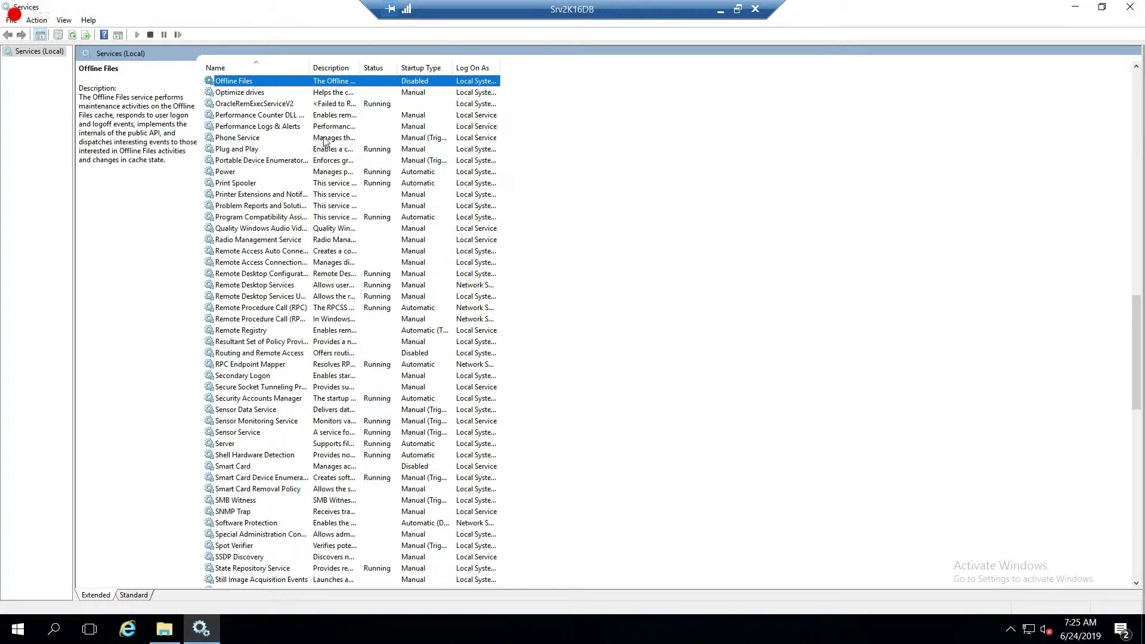
{"action": "left_click", "coordinate": [279, 105]}
{"action": "right_click", "coordinate": [279, 106]}
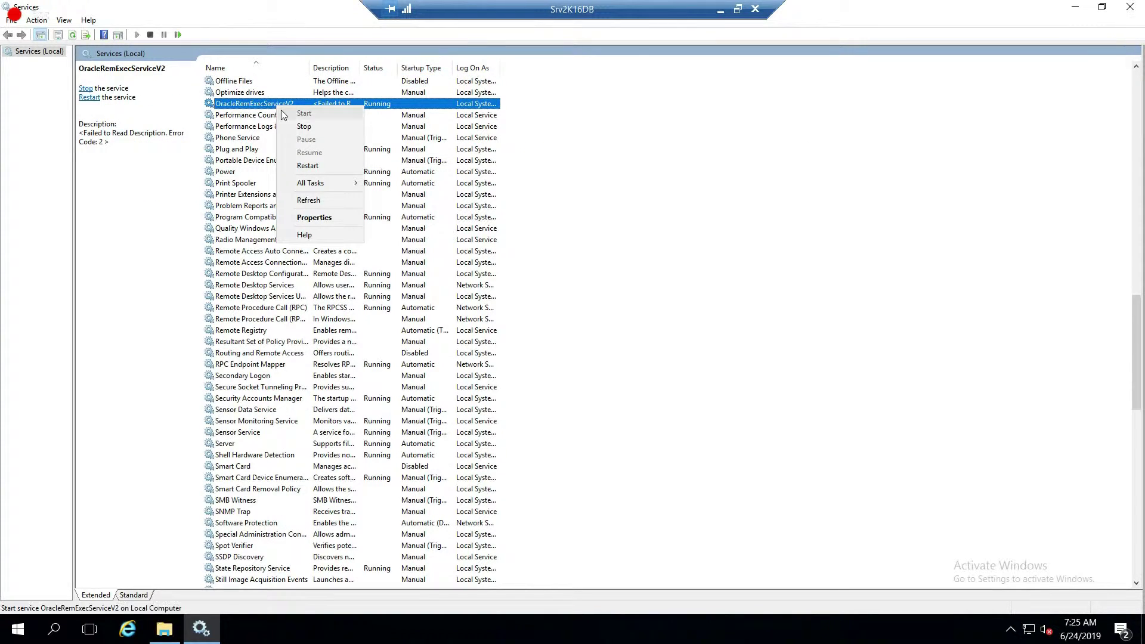
{"action": "left_click", "coordinate": [305, 126]}
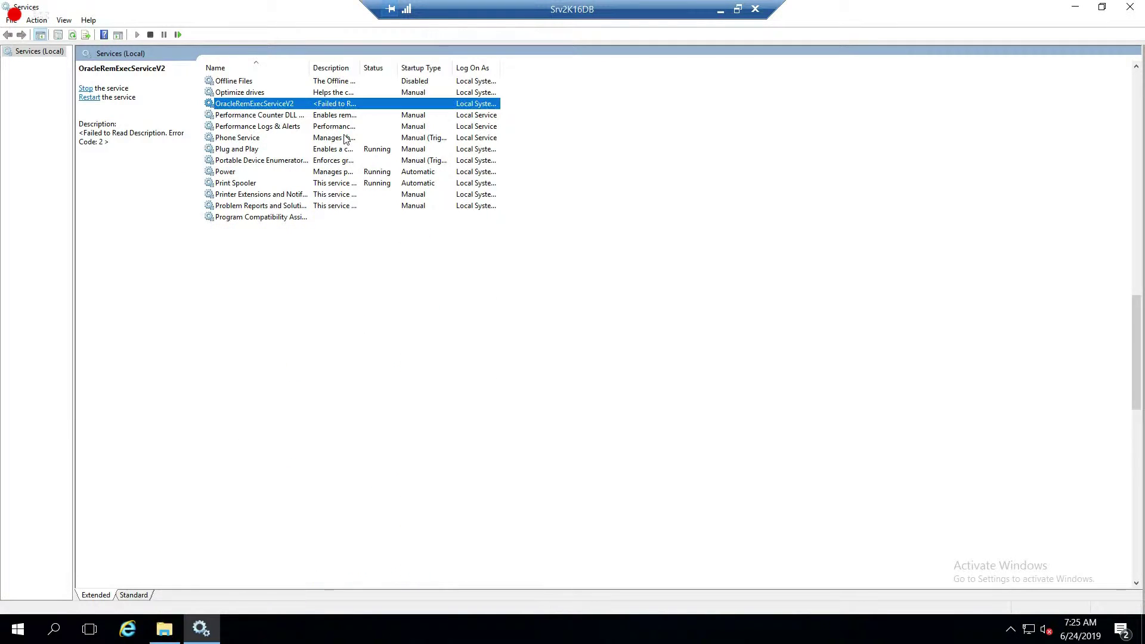
{"action": "key", "text": "alt+Tab"}
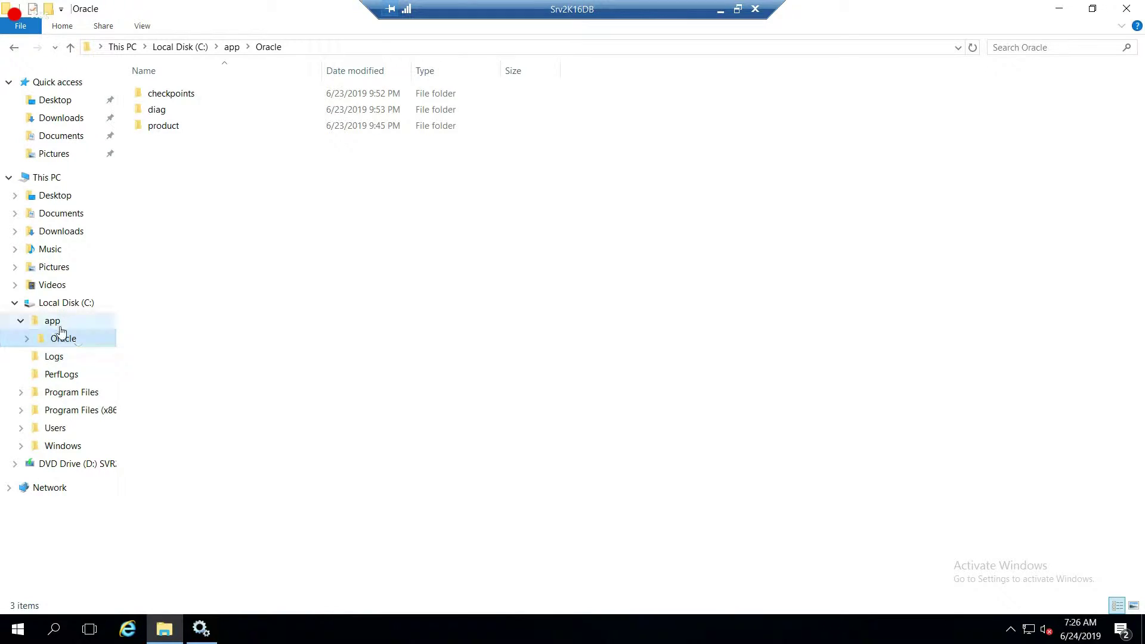
Permanently delete the app folder (14,338 items) from Local Disk (C:)
{"action": "left_click", "coordinate": [66, 302]}
{"action": "right_click", "coordinate": [154, 97]}
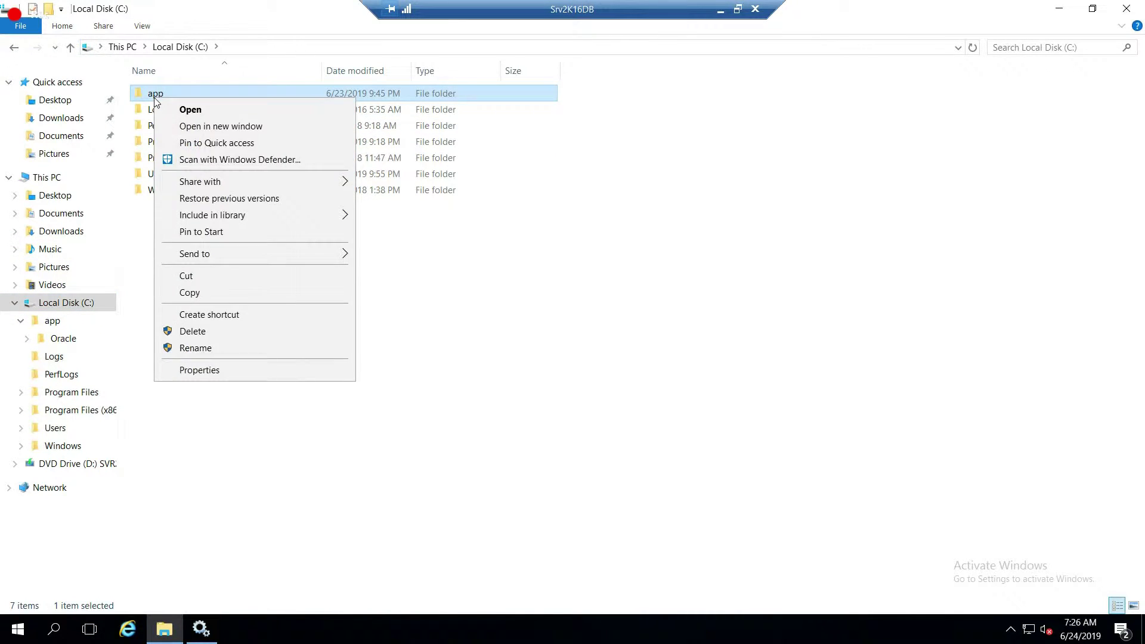
{"action": "left_click", "coordinate": [192, 331]}
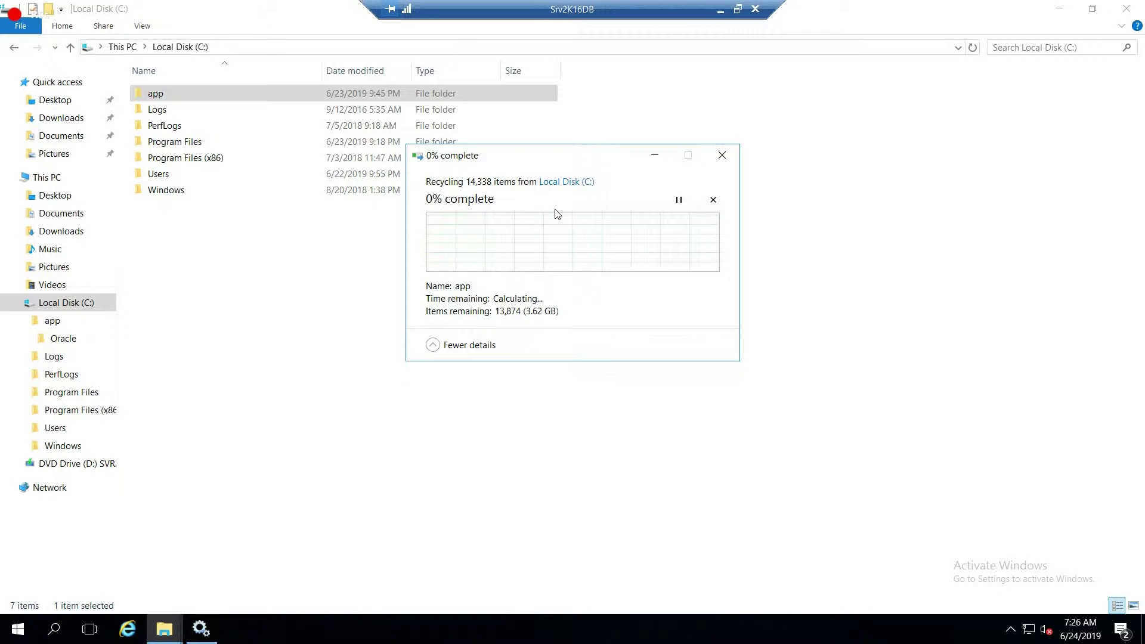
{"action": "left_click", "coordinate": [612, 271]}
{"action": "left_click", "coordinate": [609, 269]}
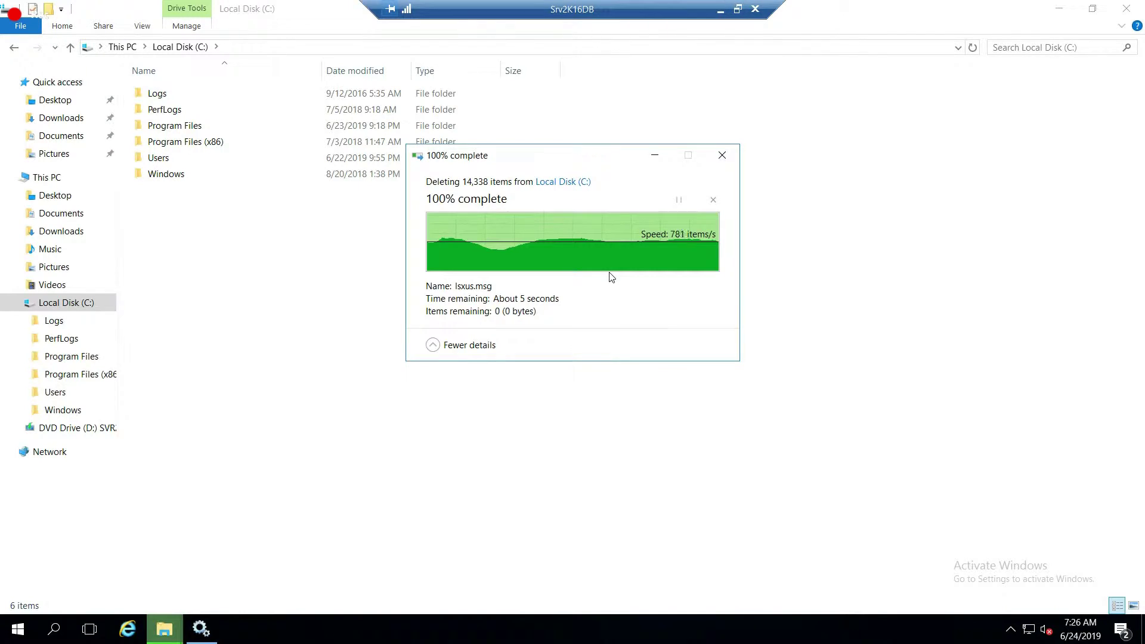
Delete the Oracle folder from Program Files, then show the View ribbon at C:
{"action": "left_click", "coordinate": [51, 373]}
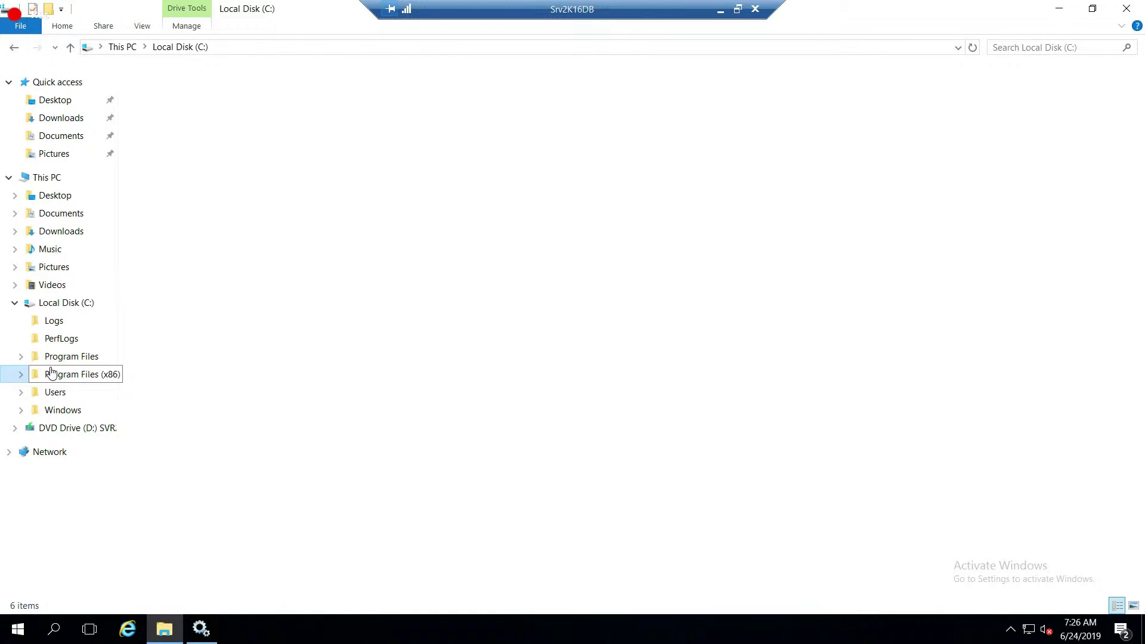
{"action": "left_click", "coordinate": [57, 356]}
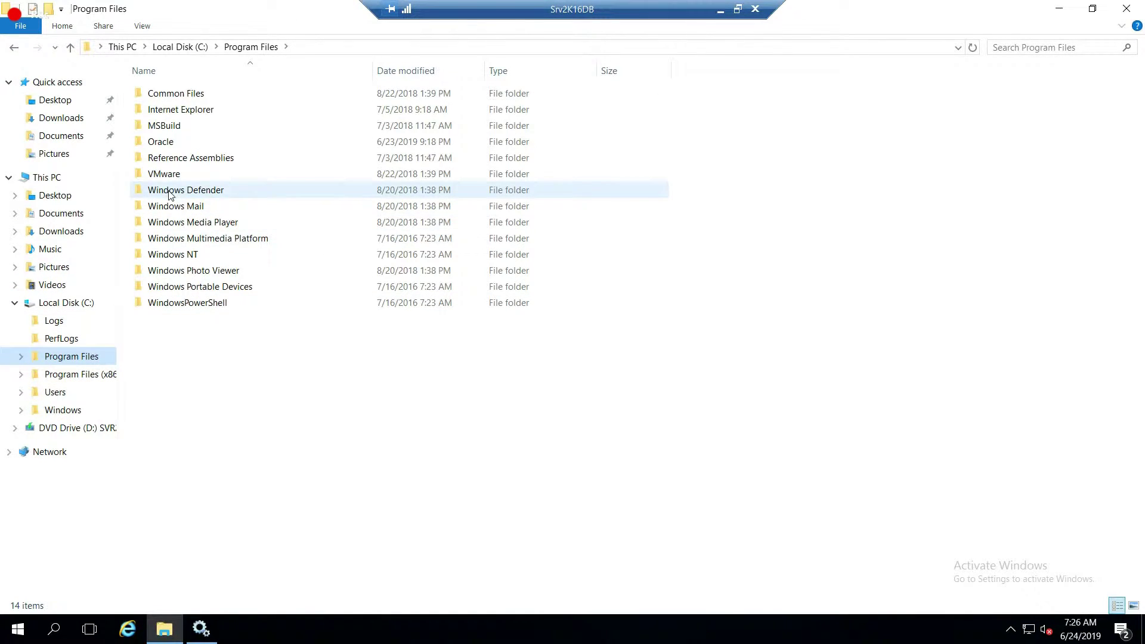
{"action": "left_click", "coordinate": [163, 143]}
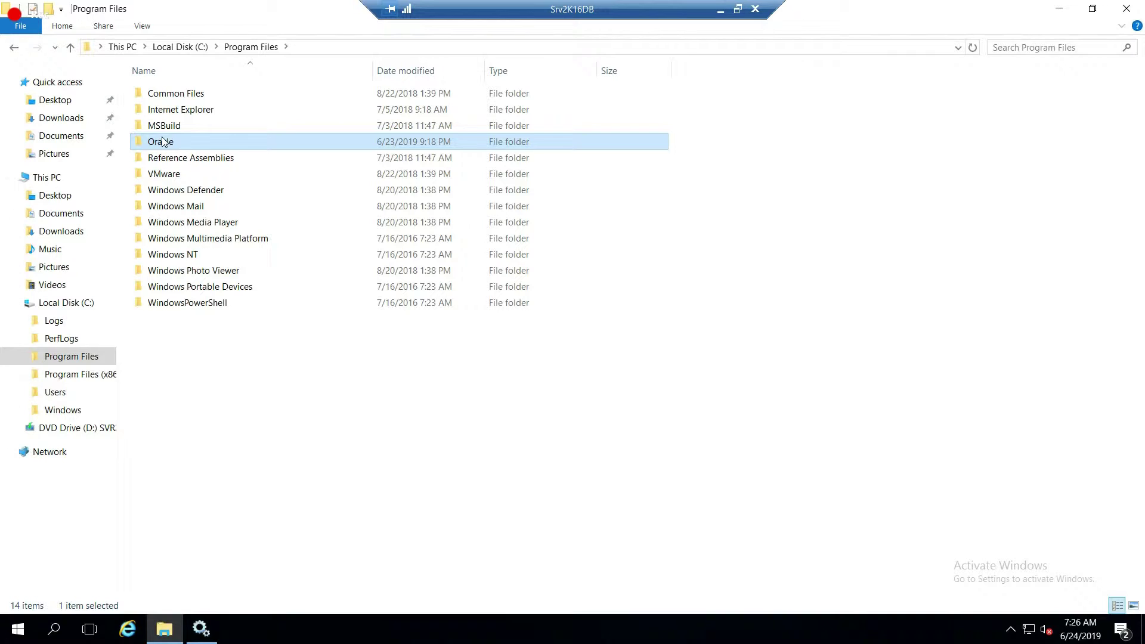
{"action": "key", "text": "Delete"}
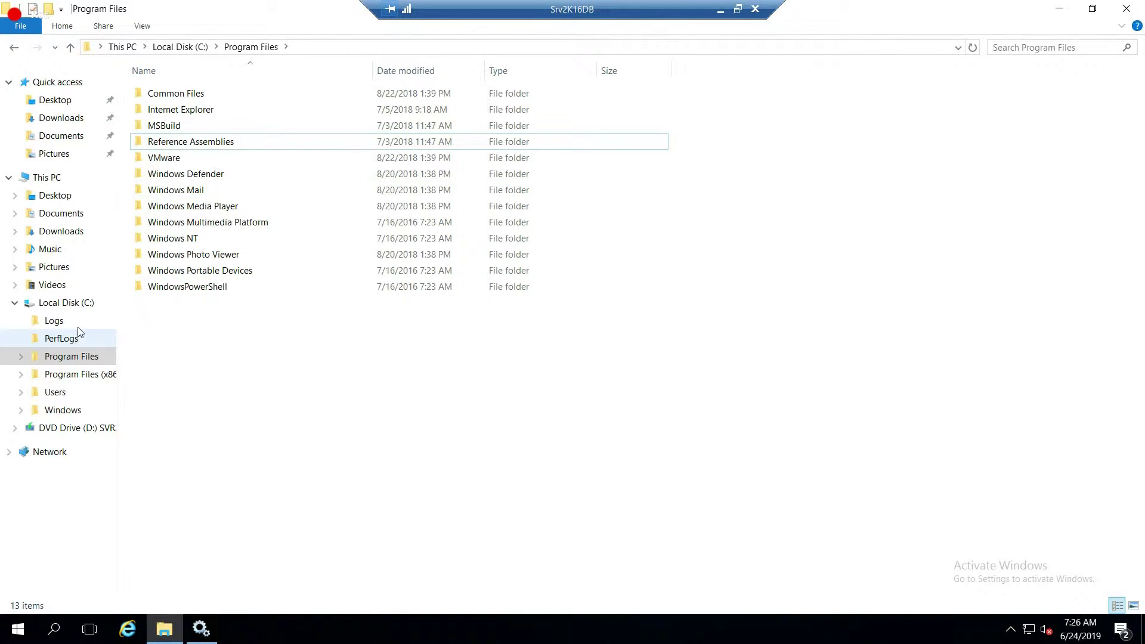
{"action": "left_click", "coordinate": [88, 305]}
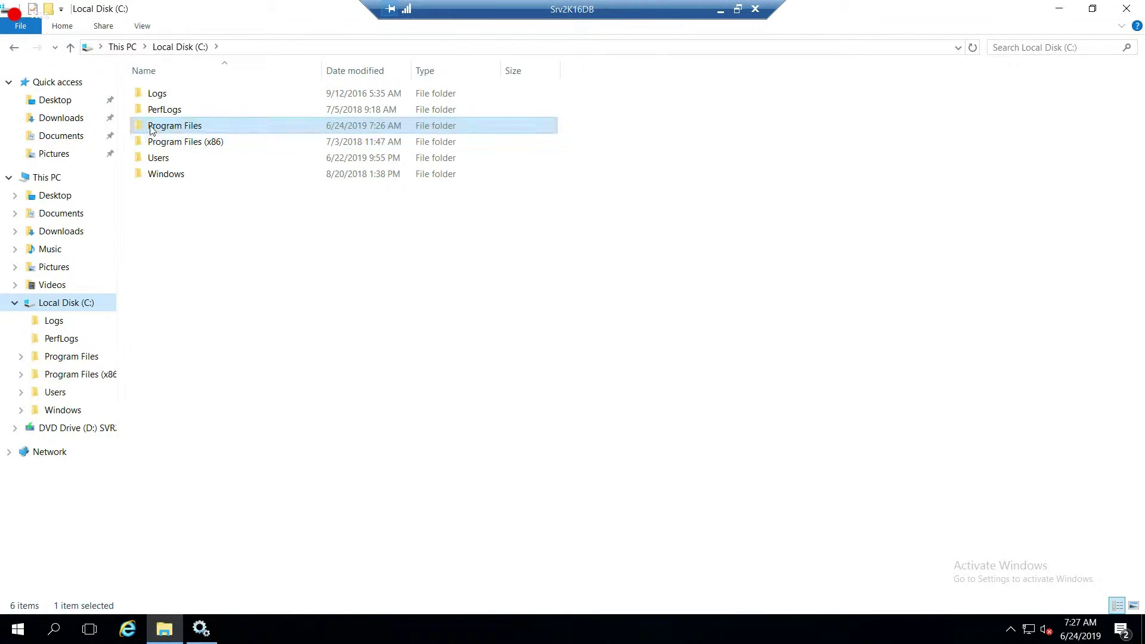
{"action": "left_click", "coordinate": [142, 26]}
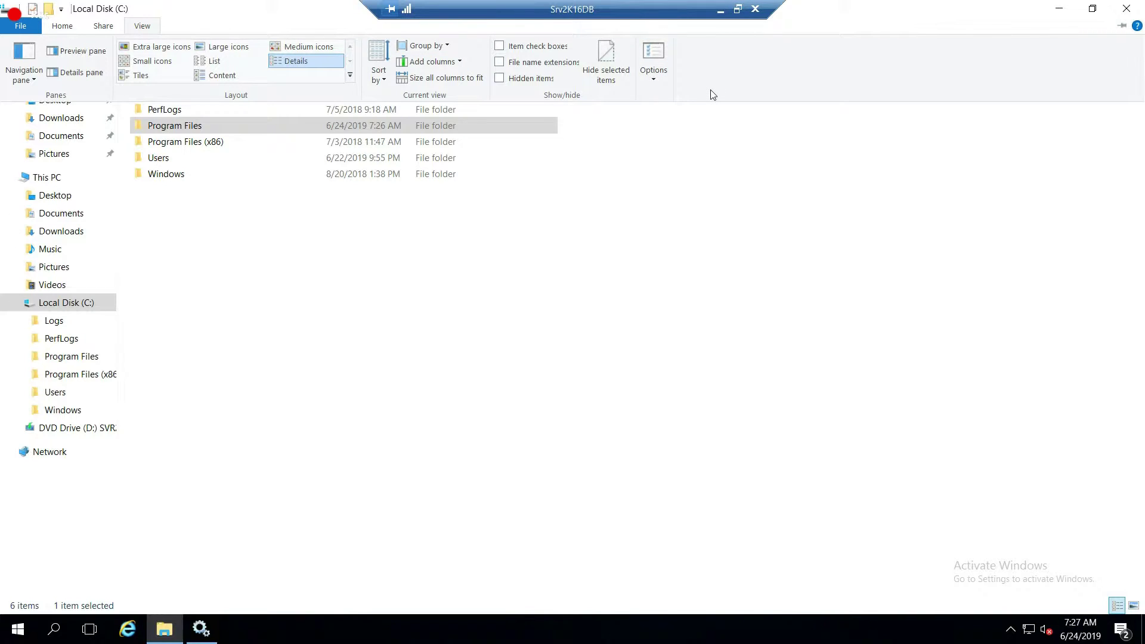
Enable 'Show hidden files, folders, and drives' in Folder Options so ProgramData appears
{"action": "left_click", "coordinate": [655, 61]}
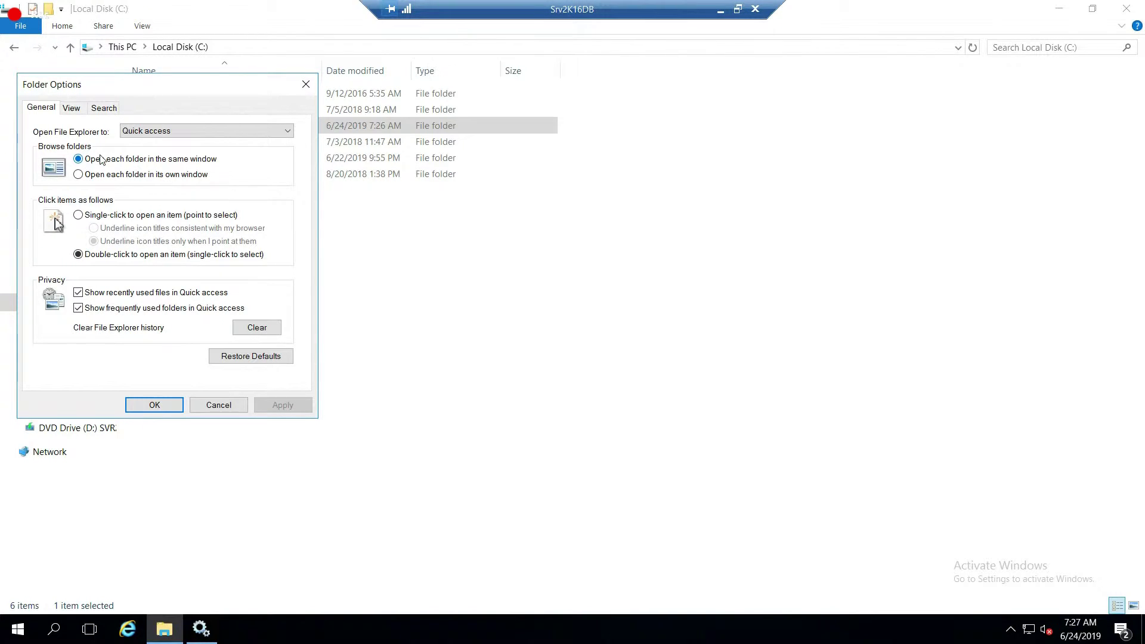
{"action": "left_click", "coordinate": [69, 109]}
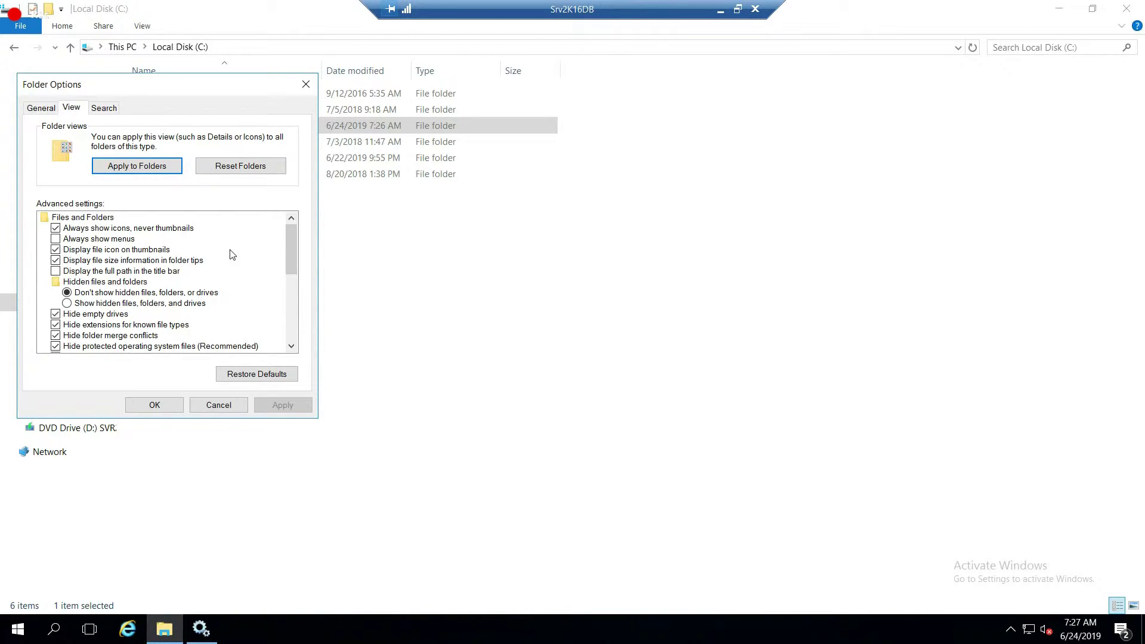
{"action": "key", "text": "Escape"}
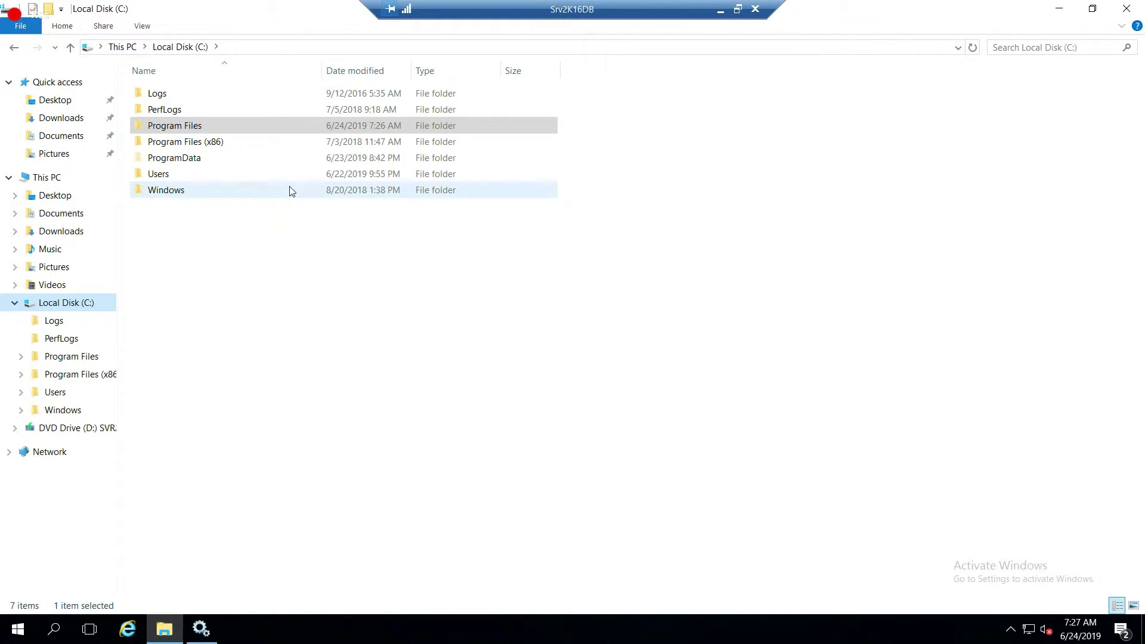
Browse to ProgramData\Microsoft\Windows\Start Menu\Programs
{"action": "double_click", "coordinate": [231, 157]}
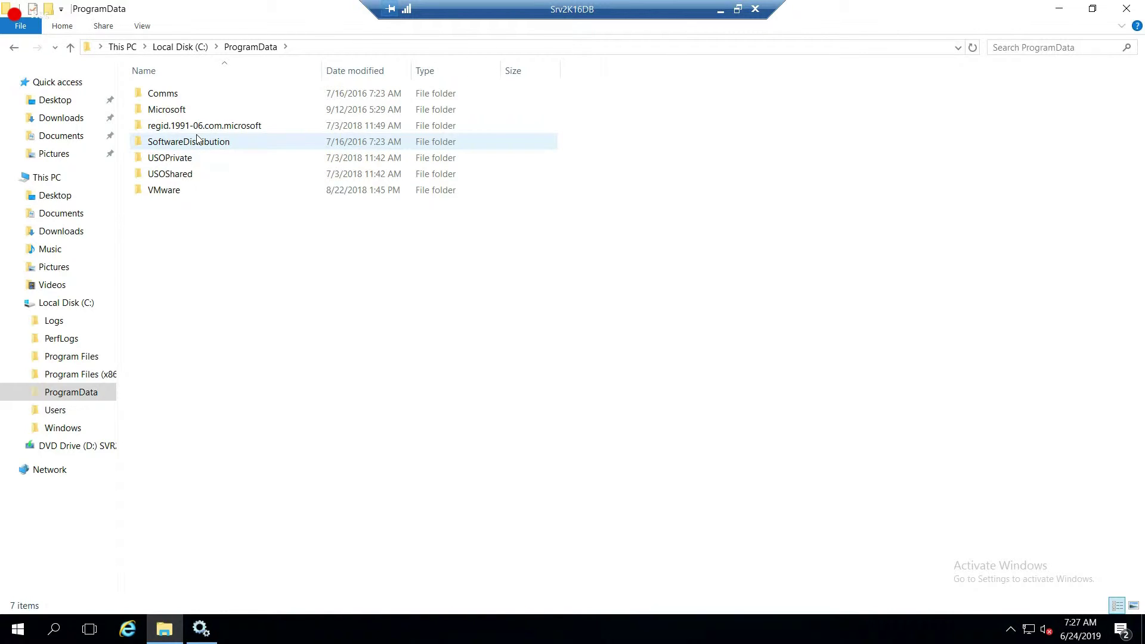
{"action": "double_click", "coordinate": [225, 111]}
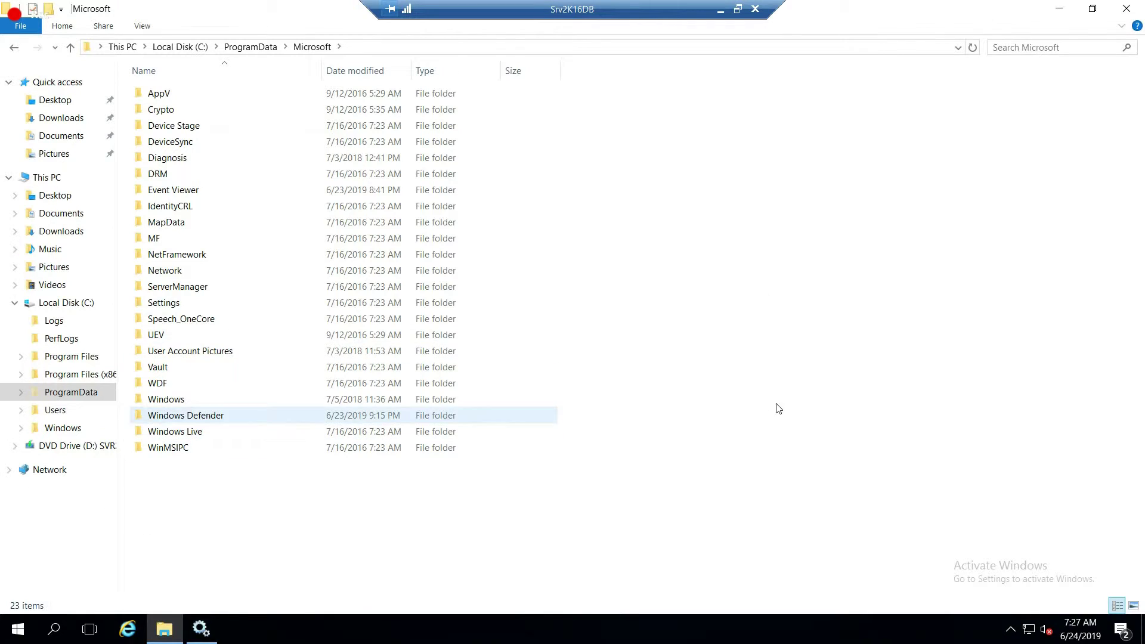
{"action": "double_click", "coordinate": [419, 402]}
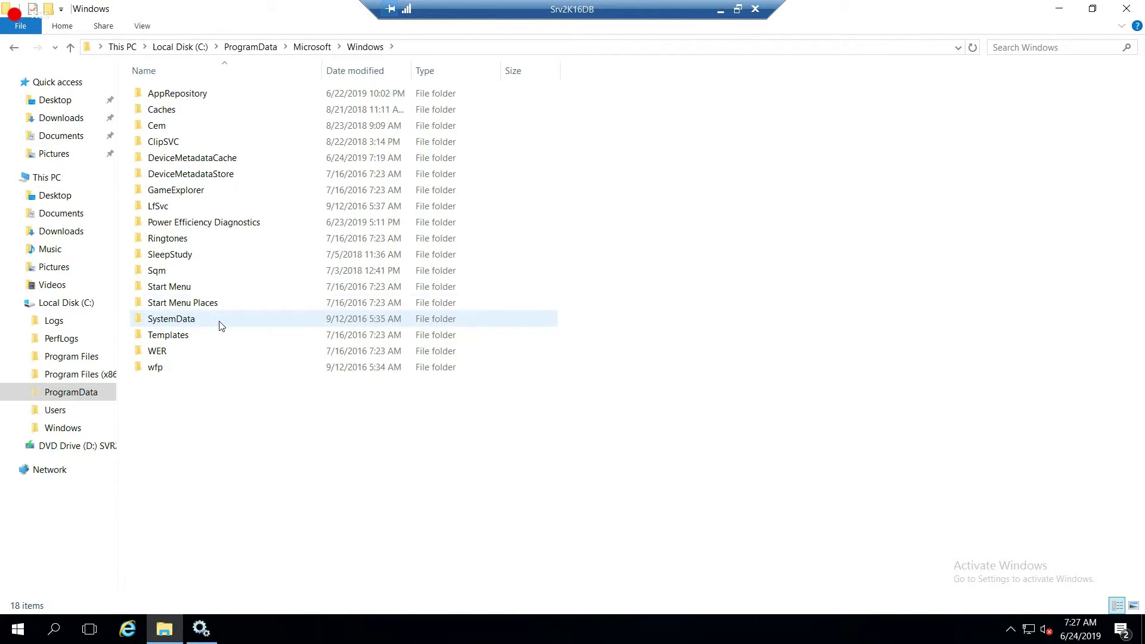
{"action": "double_click", "coordinate": [204, 288]}
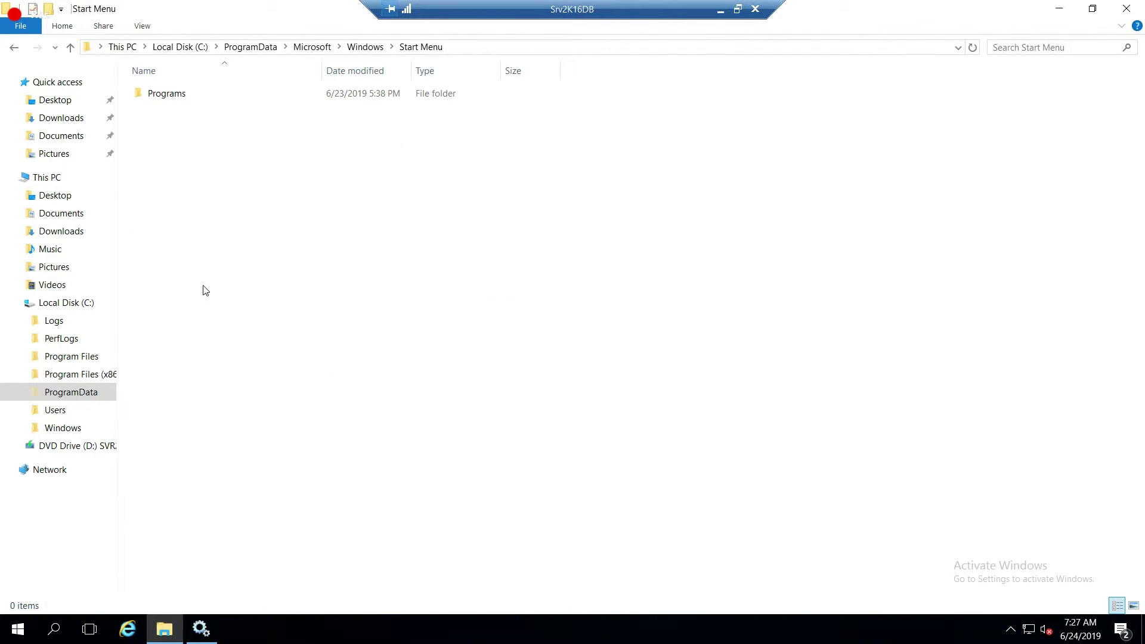
{"action": "double_click", "coordinate": [217, 97]}
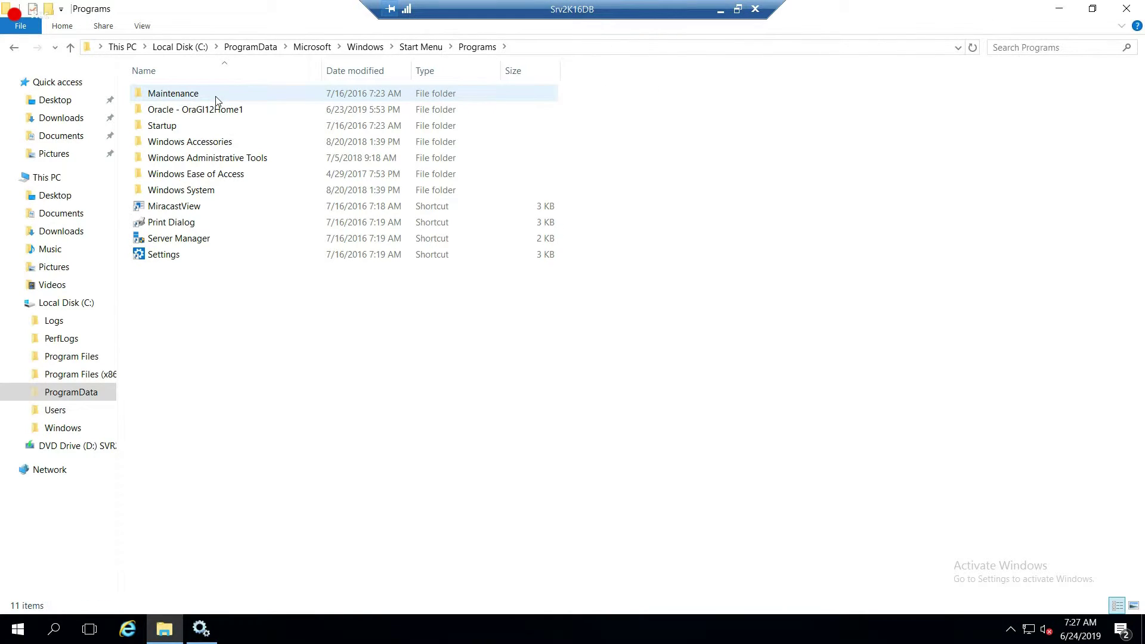
Delete the Oracle - OraGI12Home1 Start Menu folder, granting administrator permission
{"action": "left_click", "coordinate": [218, 115]}
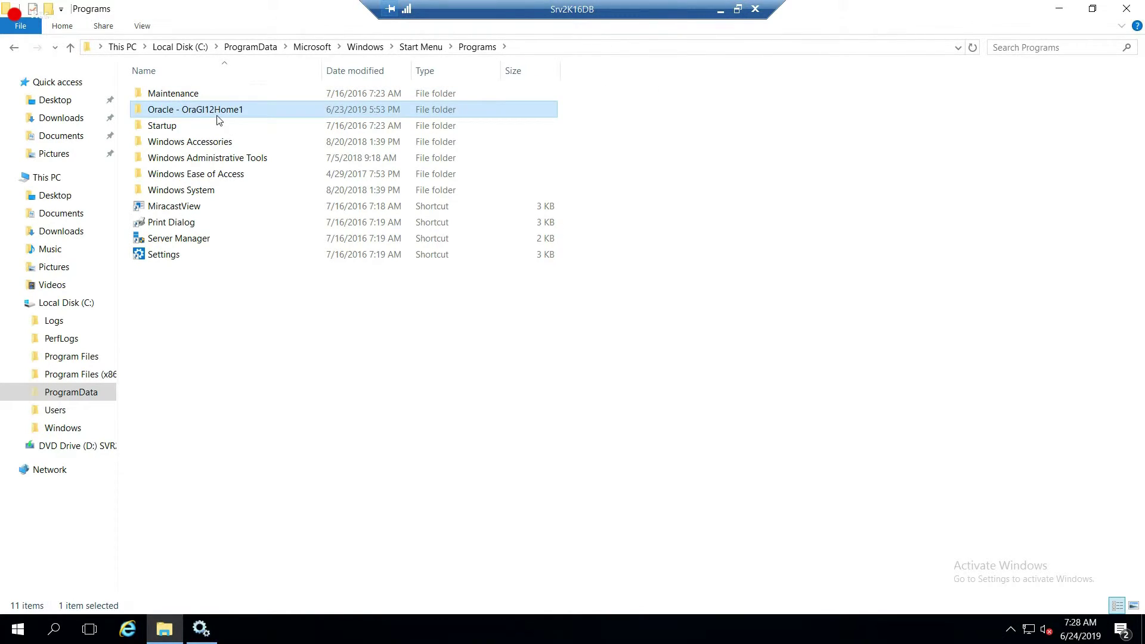
{"action": "key", "text": "Delete"}
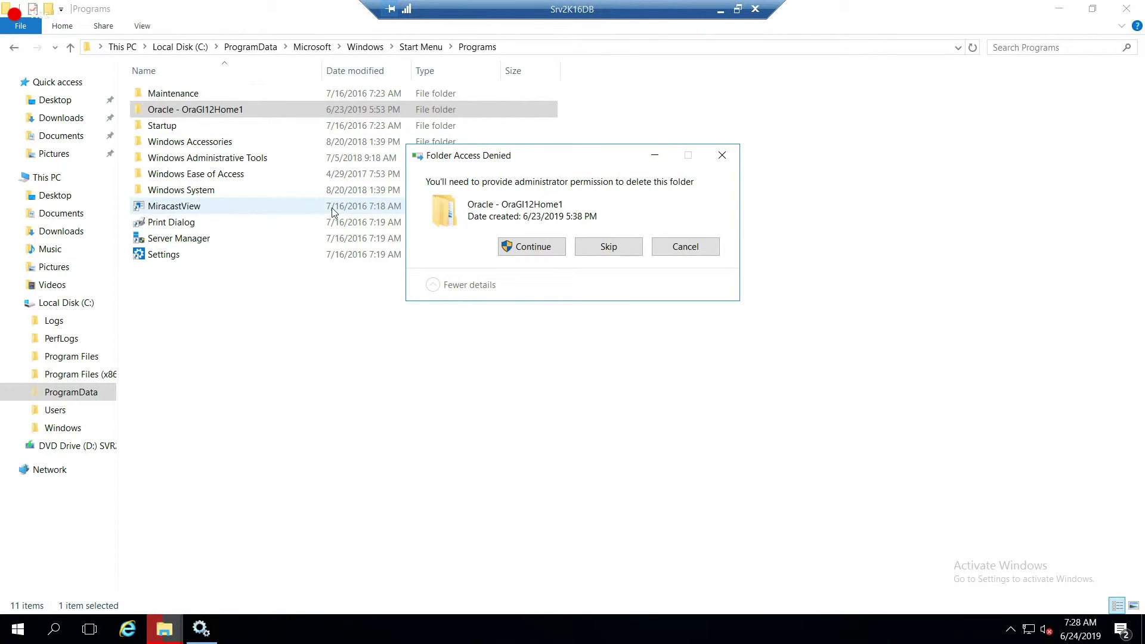
{"action": "left_click", "coordinate": [530, 256]}
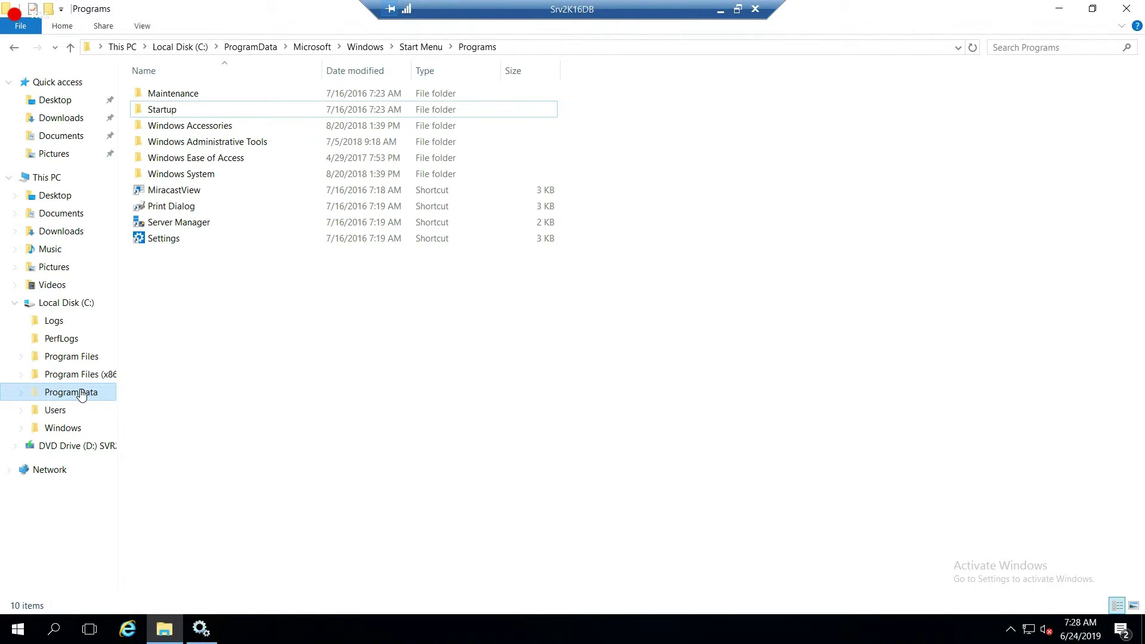
{"action": "left_click", "coordinate": [62, 410]}
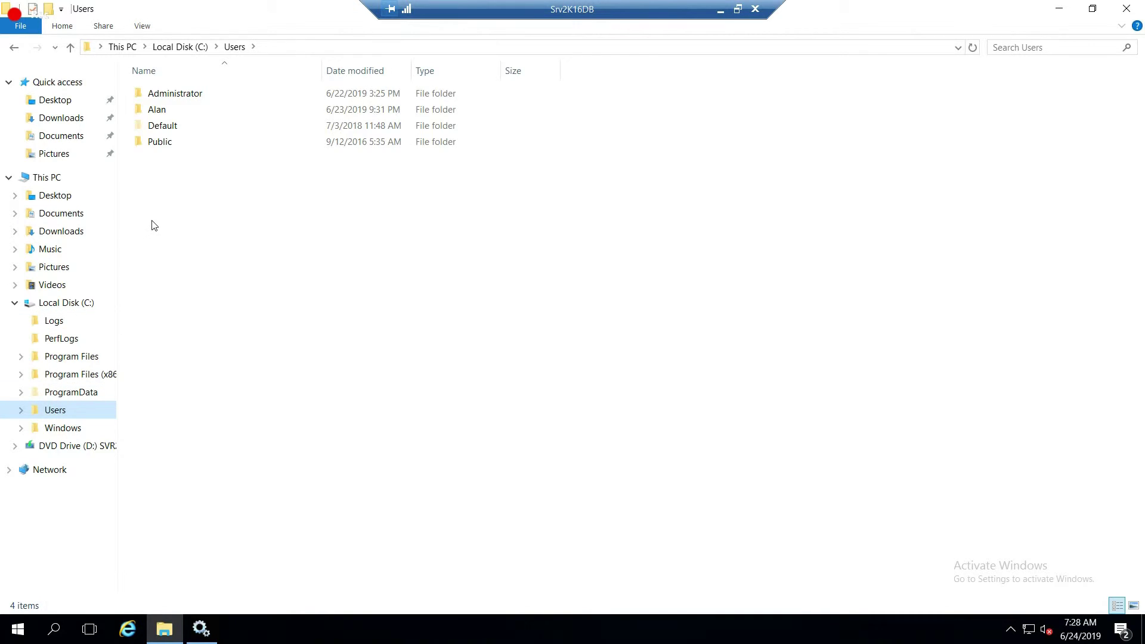
Go into the user profile's AppData\Local\Temp folder
{"action": "double_click", "coordinate": [158, 110]}
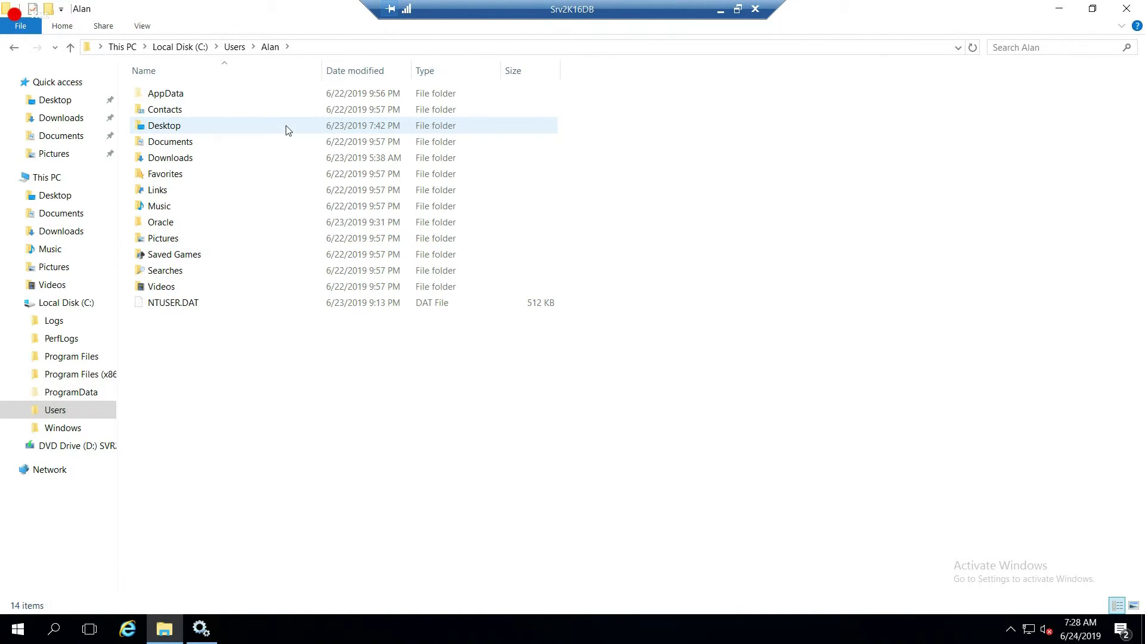
{"action": "double_click", "coordinate": [225, 94]}
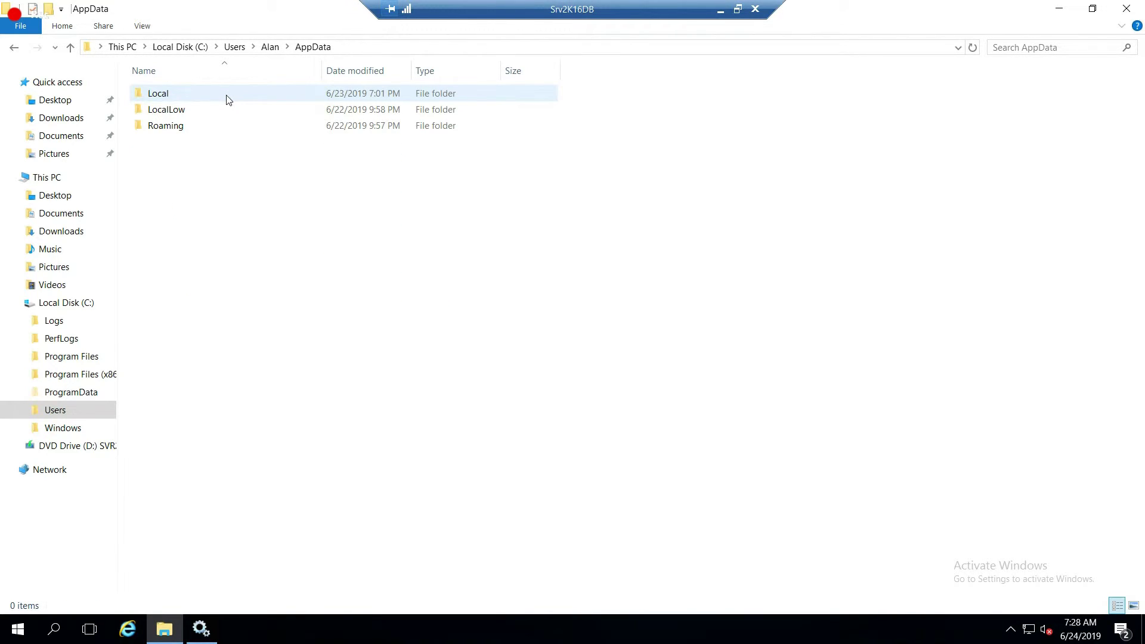
{"action": "double_click", "coordinate": [229, 94]}
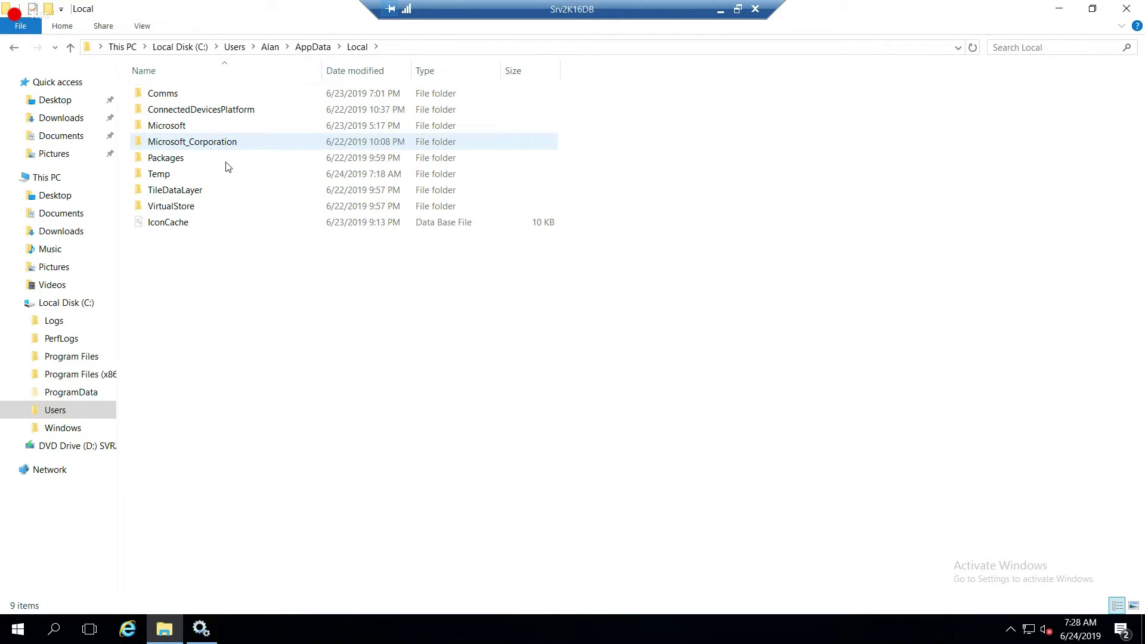
{"action": "double_click", "coordinate": [218, 175]}
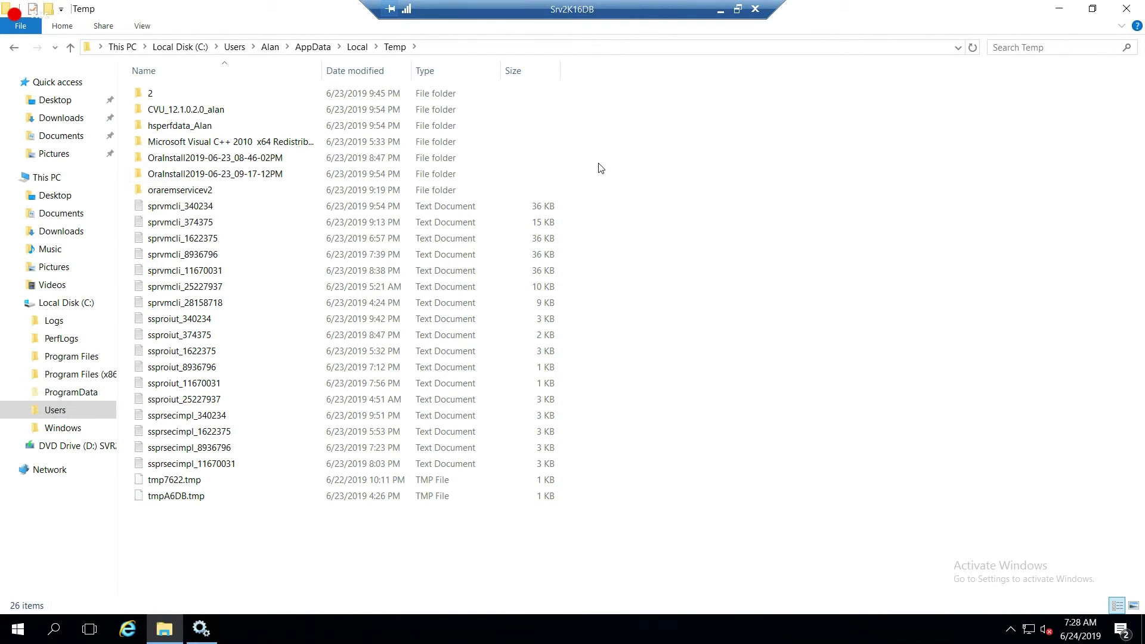
Select all 1,970 temp items and delete them
{"action": "key", "text": "ctrl+a"}
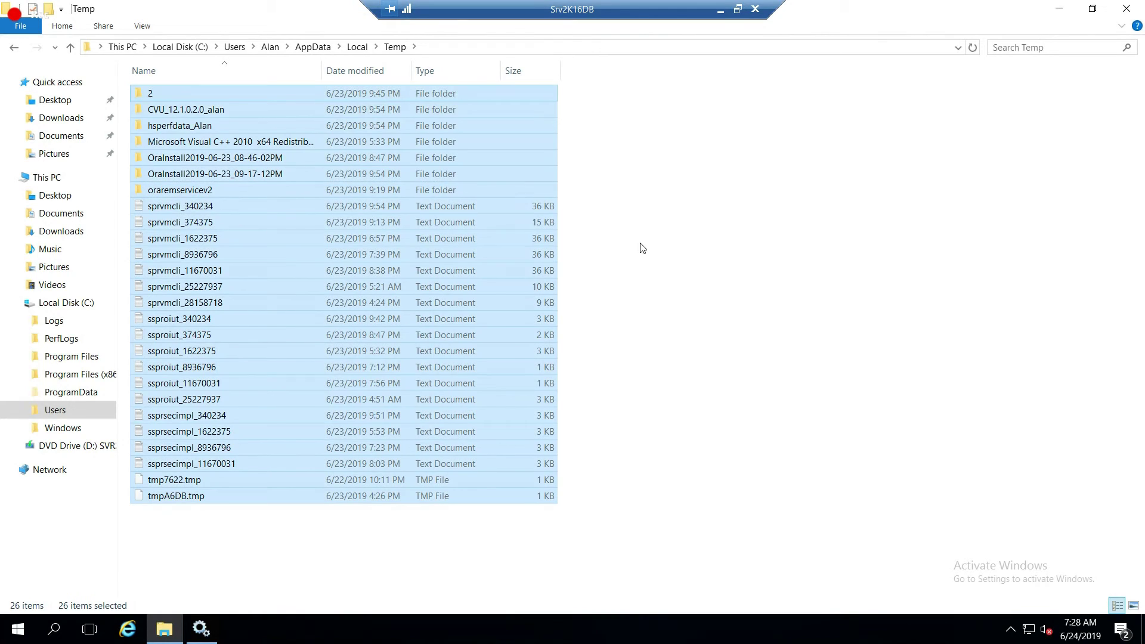
{"action": "right_click", "coordinate": [383, 243]}
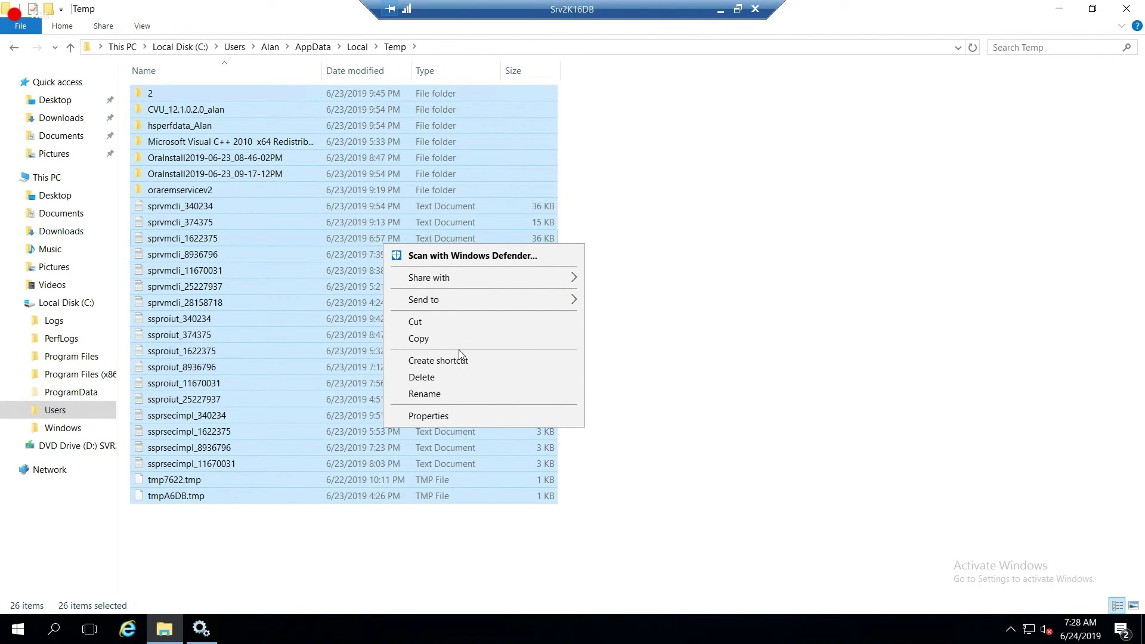
{"action": "left_click", "coordinate": [451, 377]}
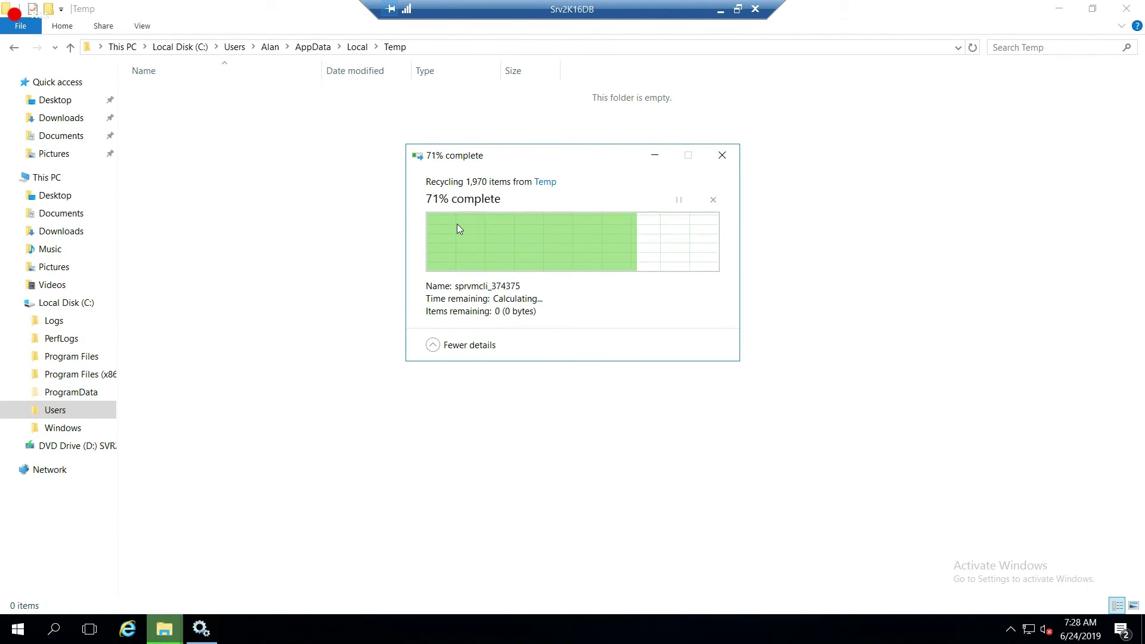